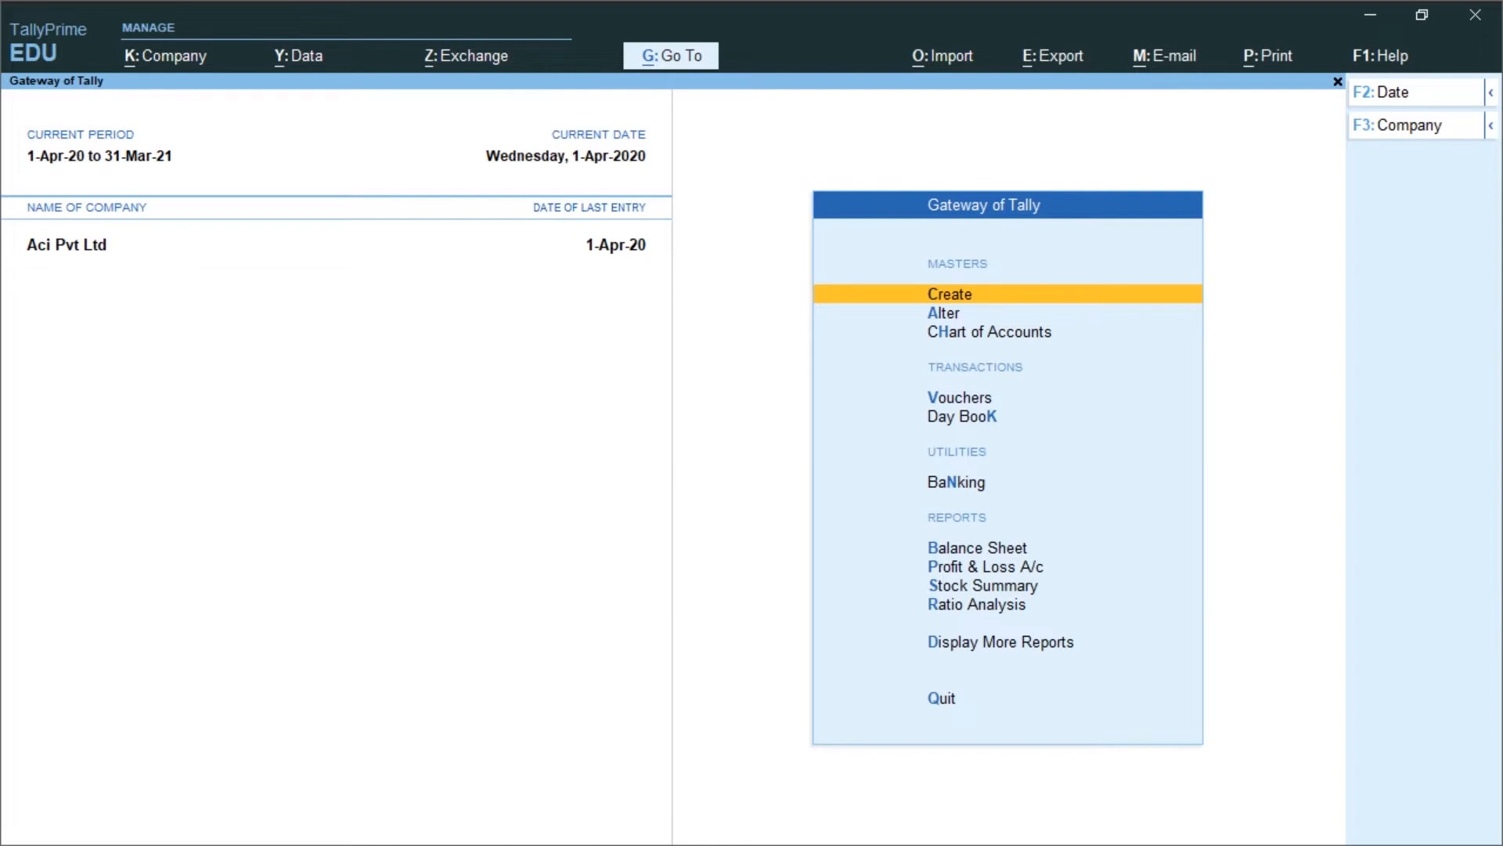
- Start creating a new ledger and enter the creditor's name, leaving the alias blank
key("Return")
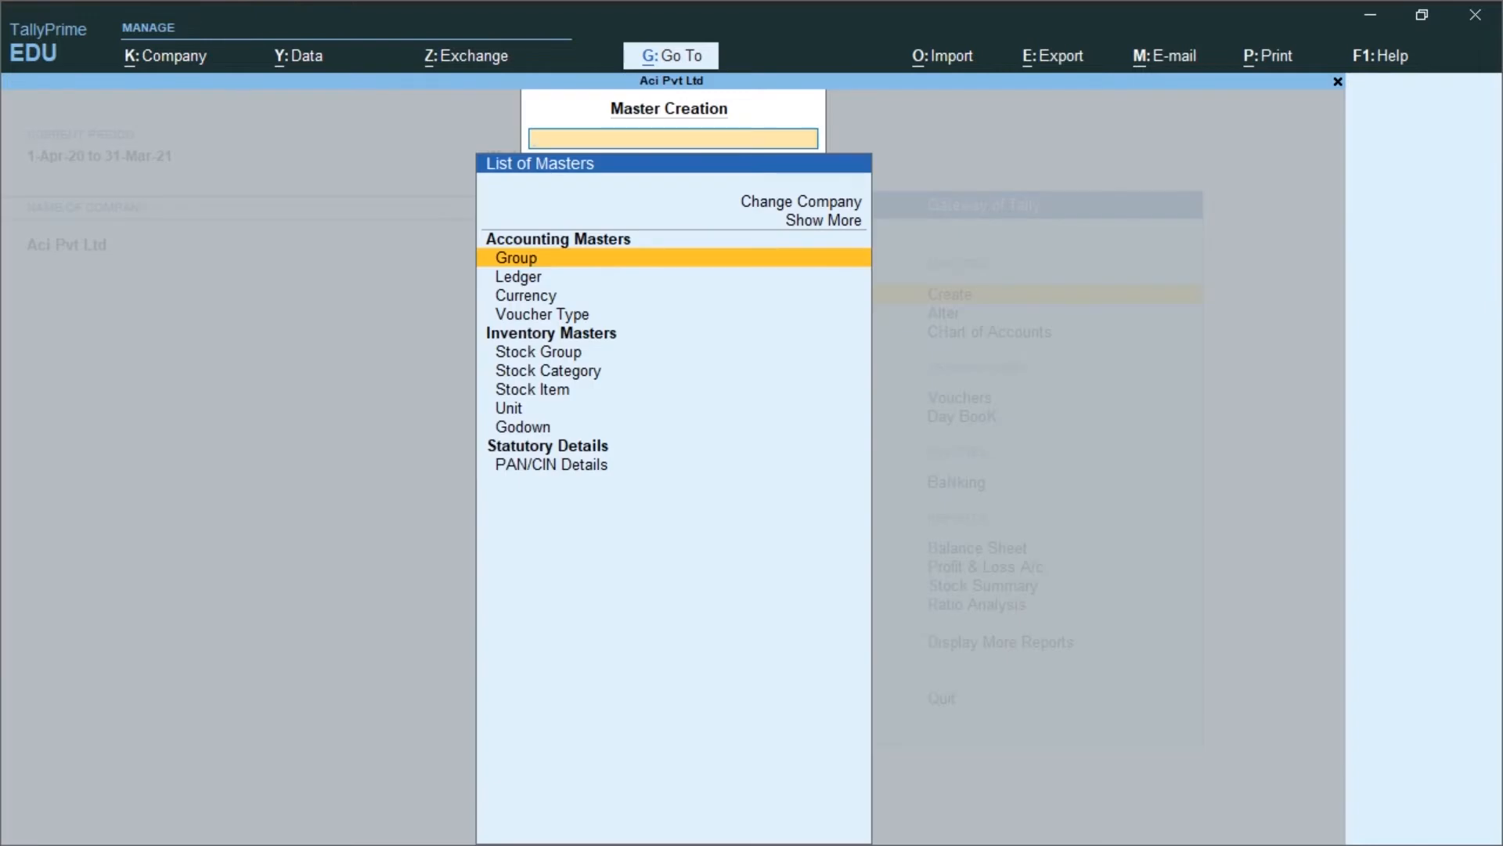
key("Down")
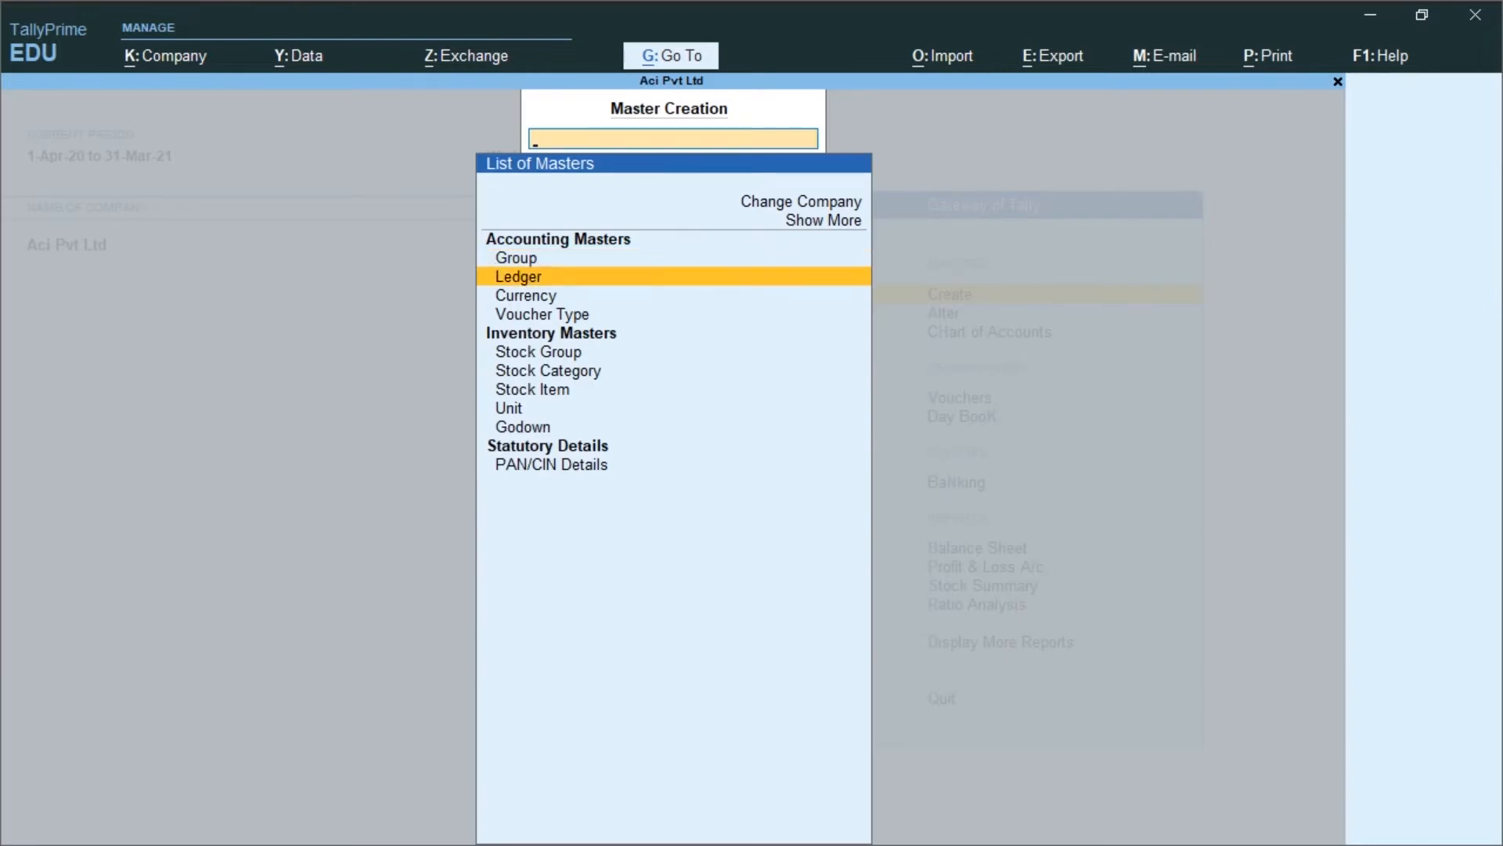
key("Return")
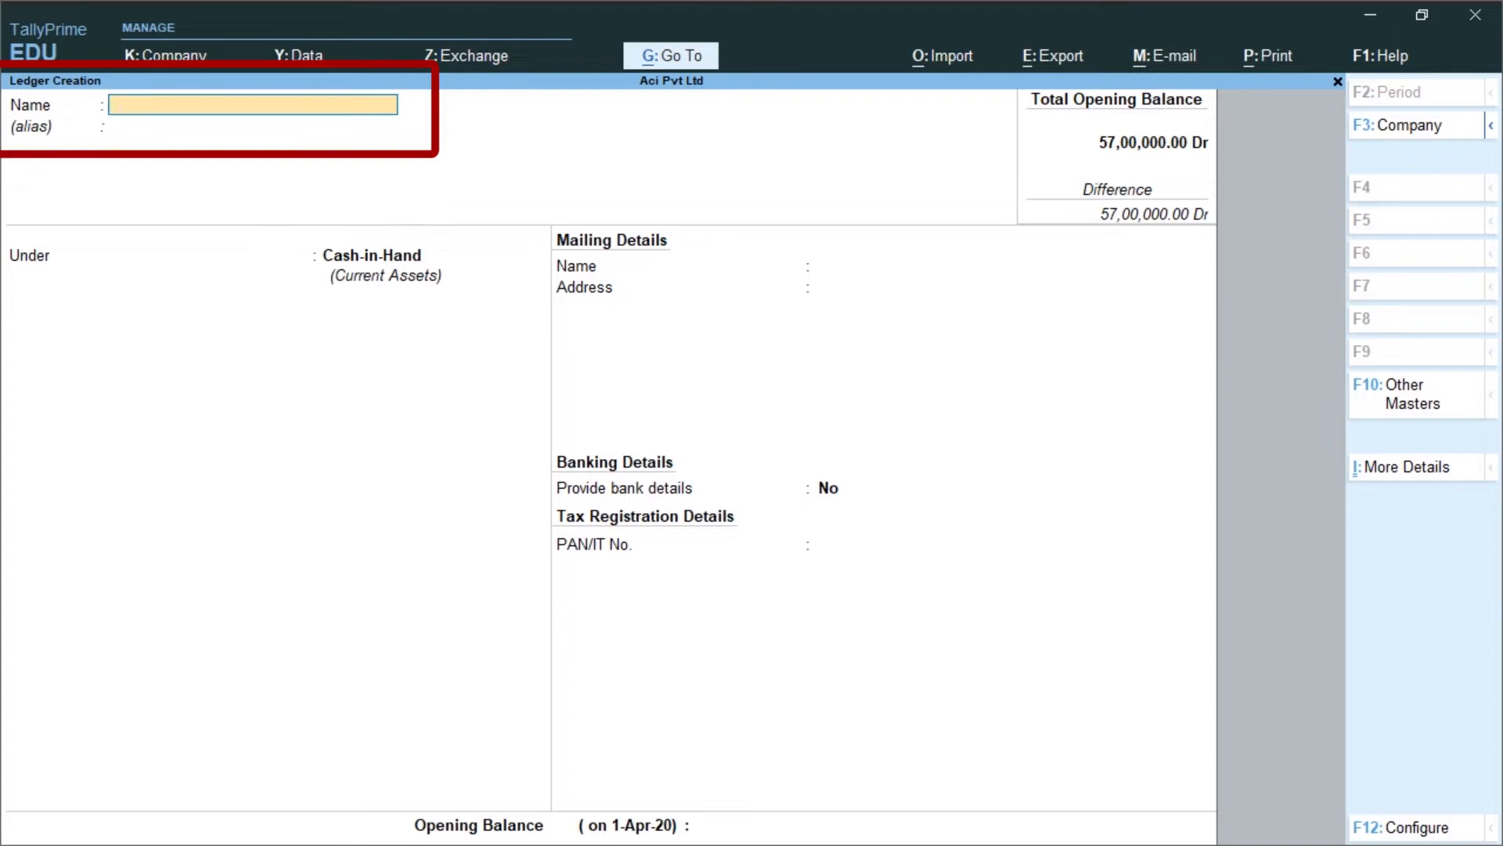
type("Ramesh")
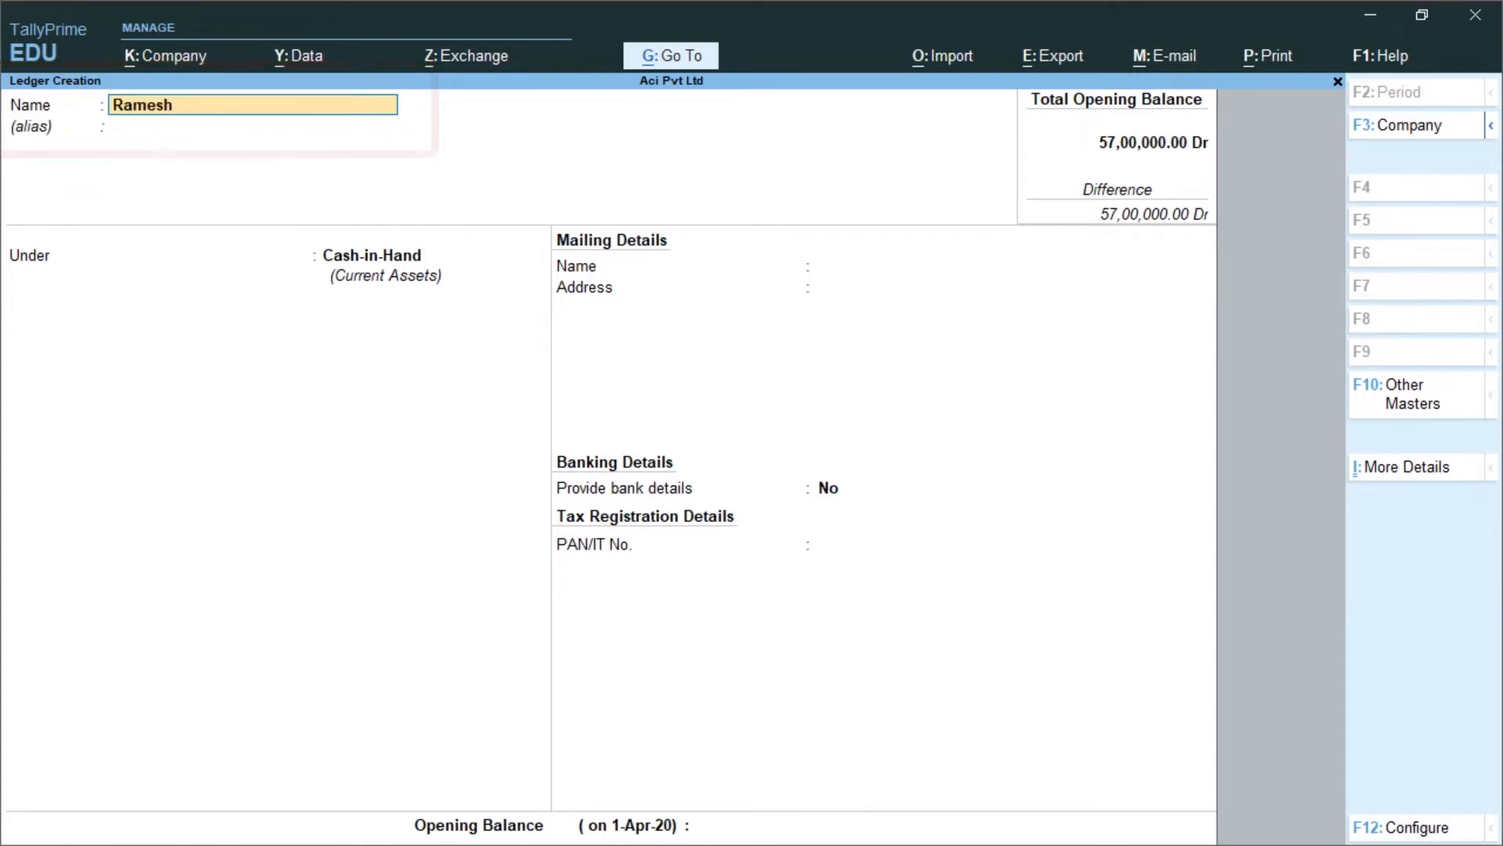
key("Return")
key("Return")
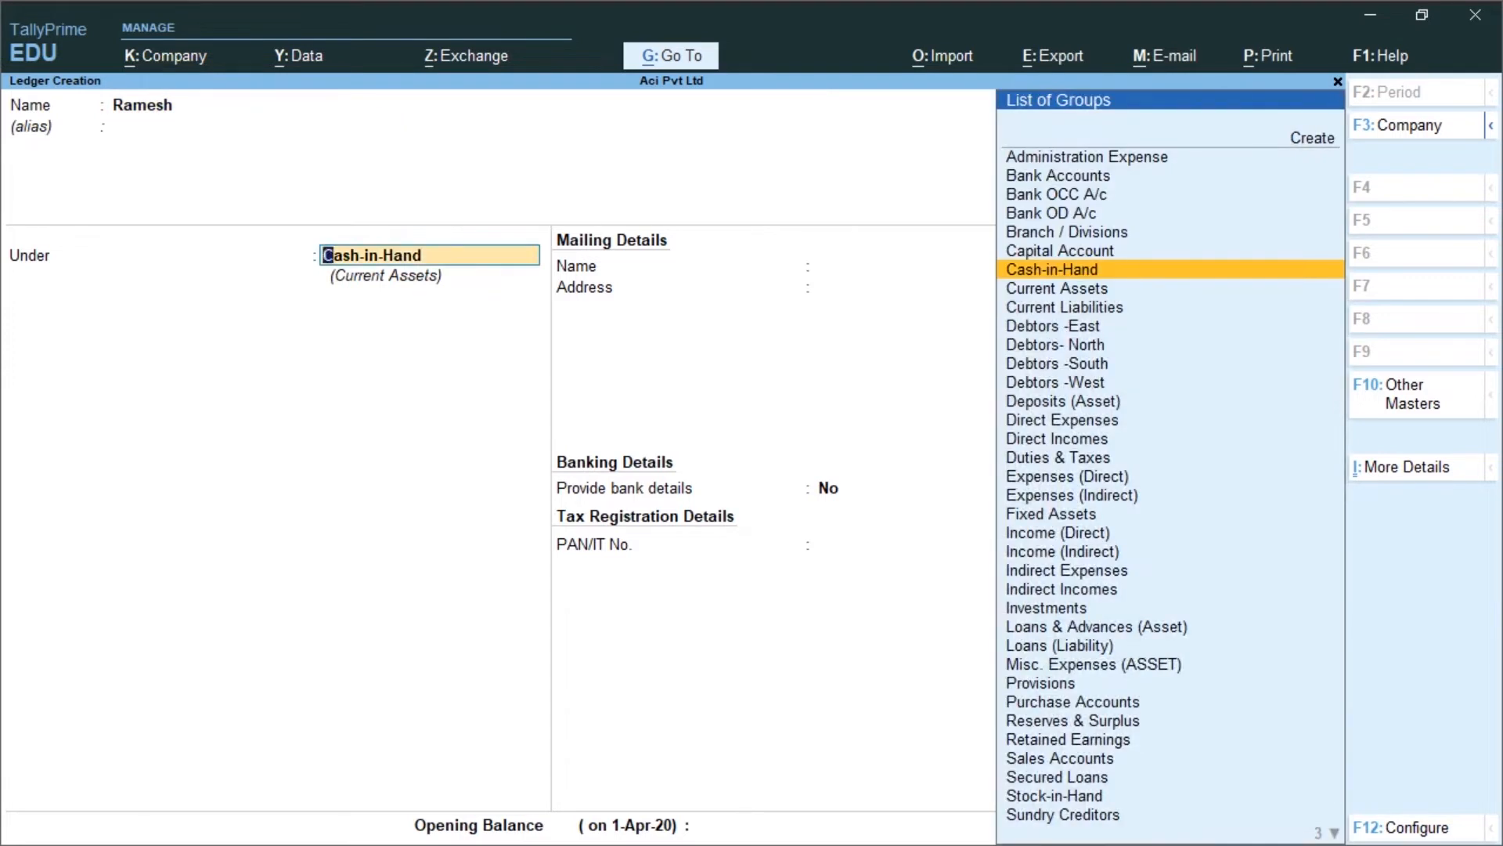
- Place the ledger under Sundry Creditors, save it with the remaining defaults, and return to the Gateway of Tally
type("Cre")
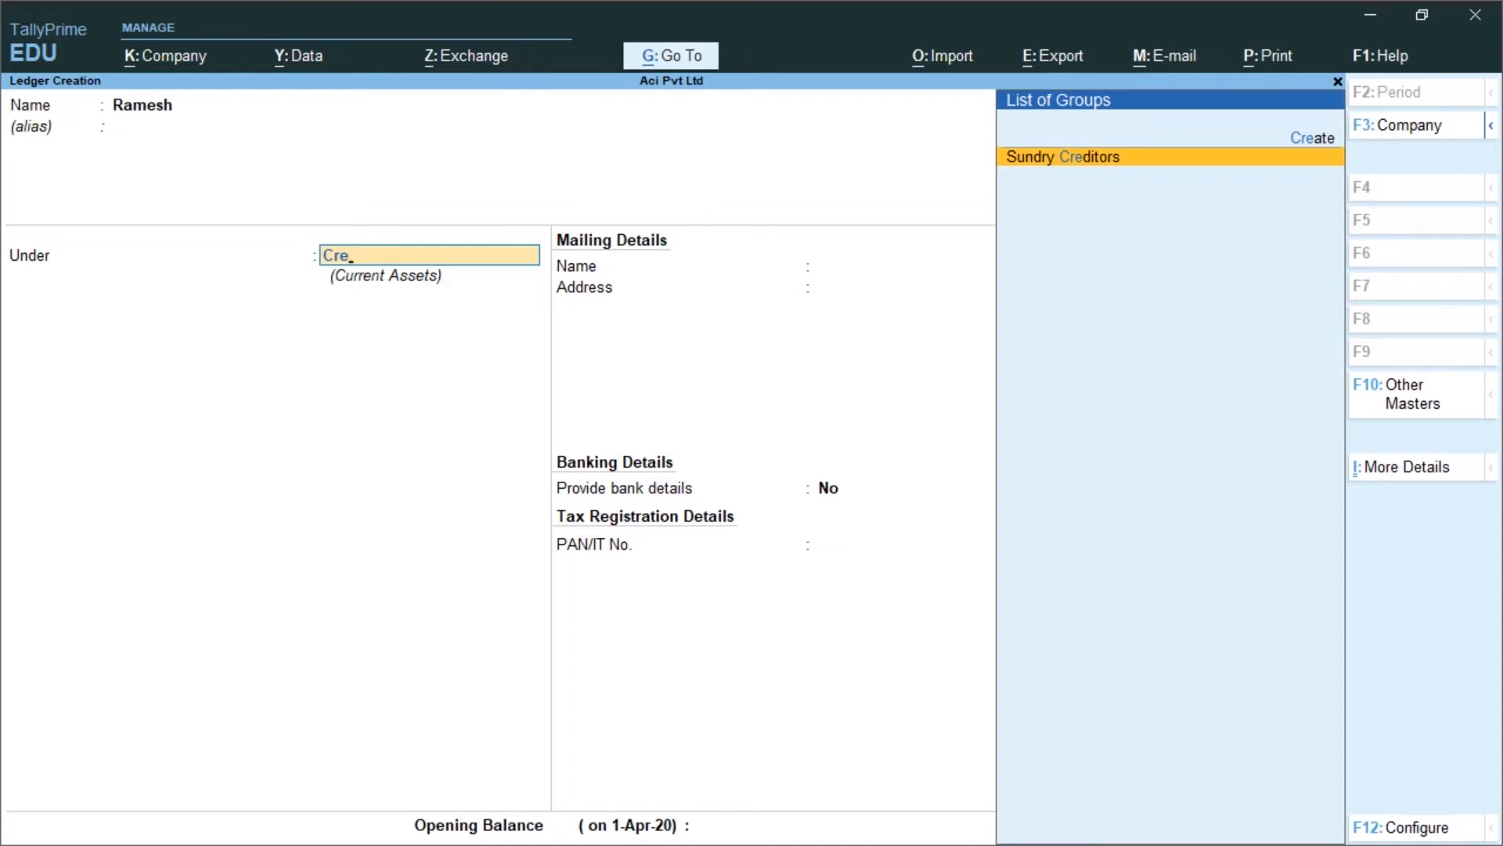
key("Return")
key("Return")
key("Return")
key("Return")
key("Return")
key("Return")
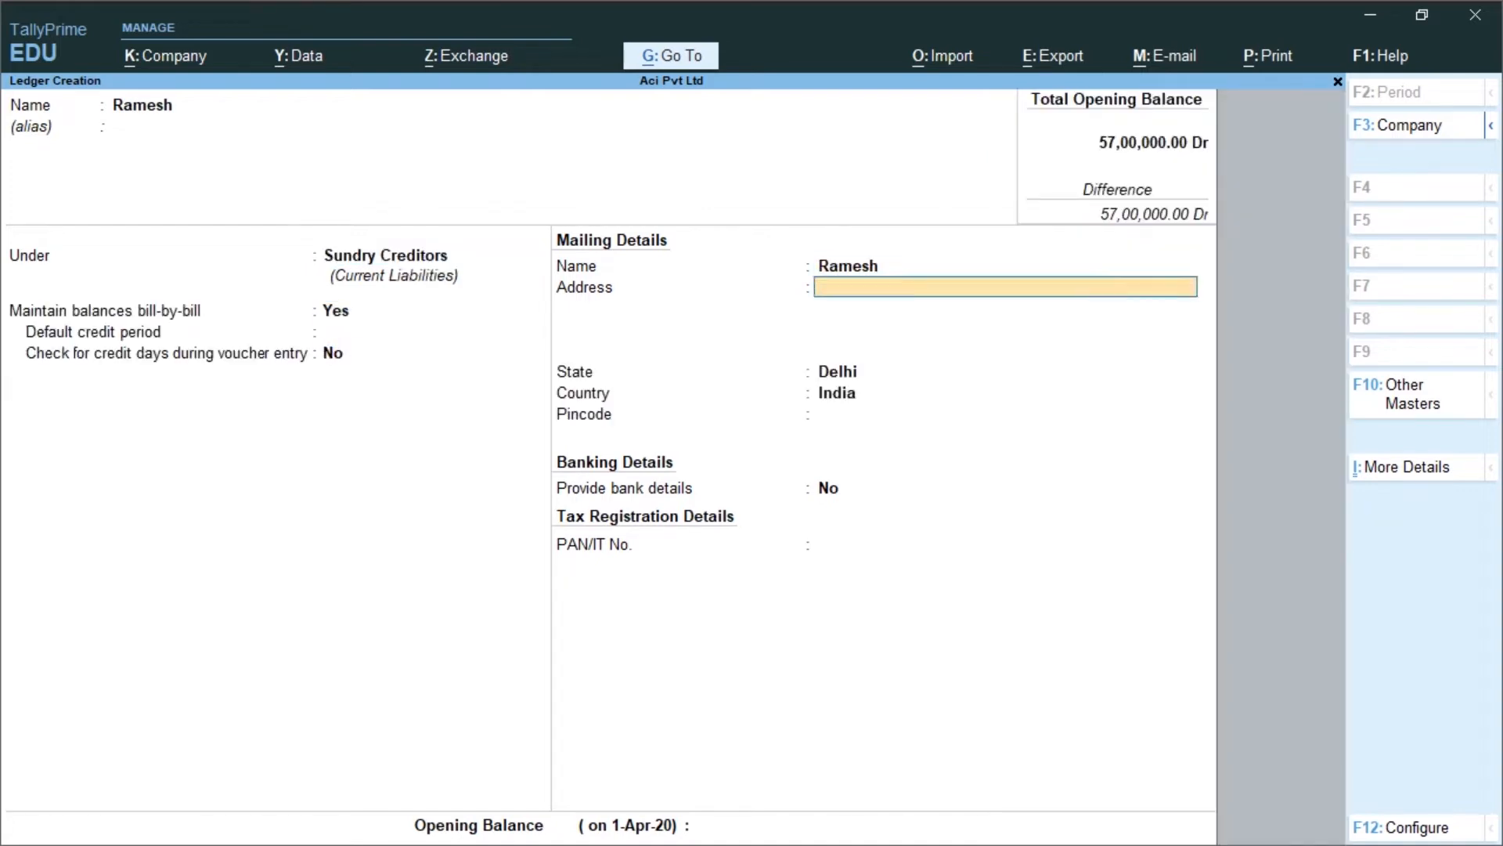
key("Return")
key("Return")
key("Return")
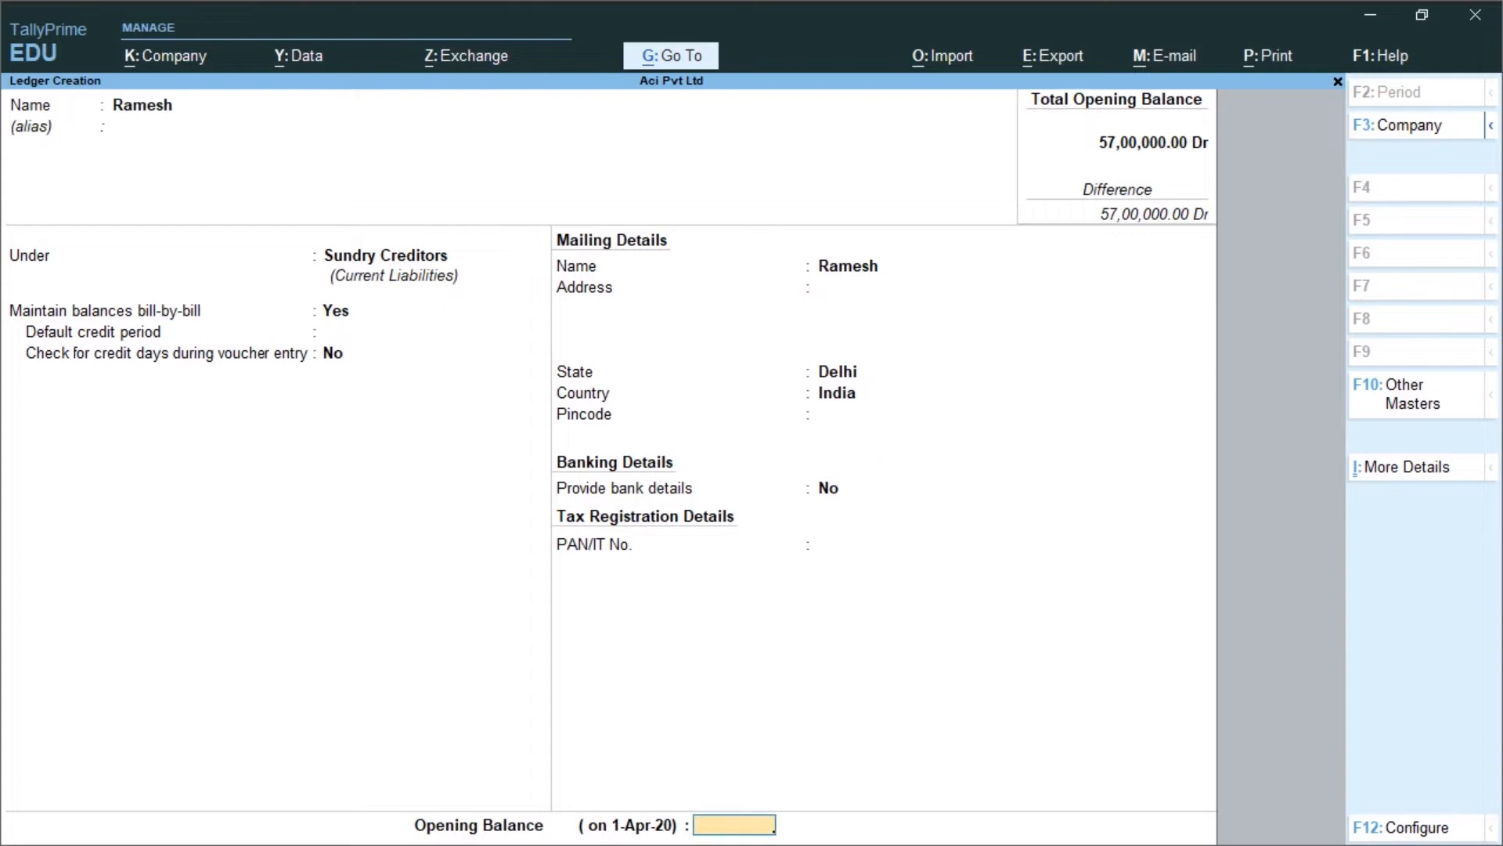
key("Return")
key("Return")
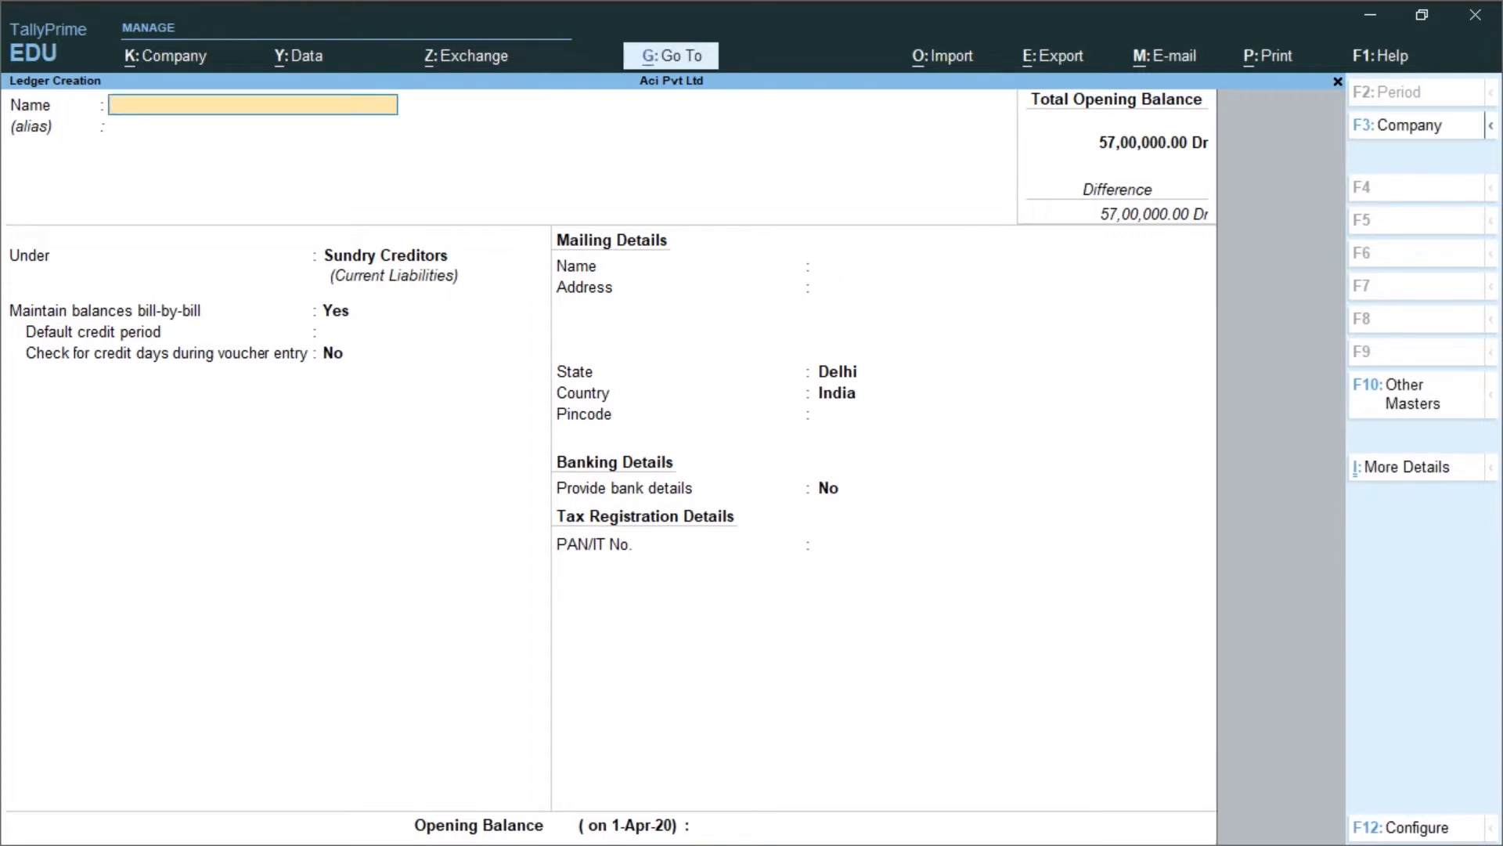
key("Escape")
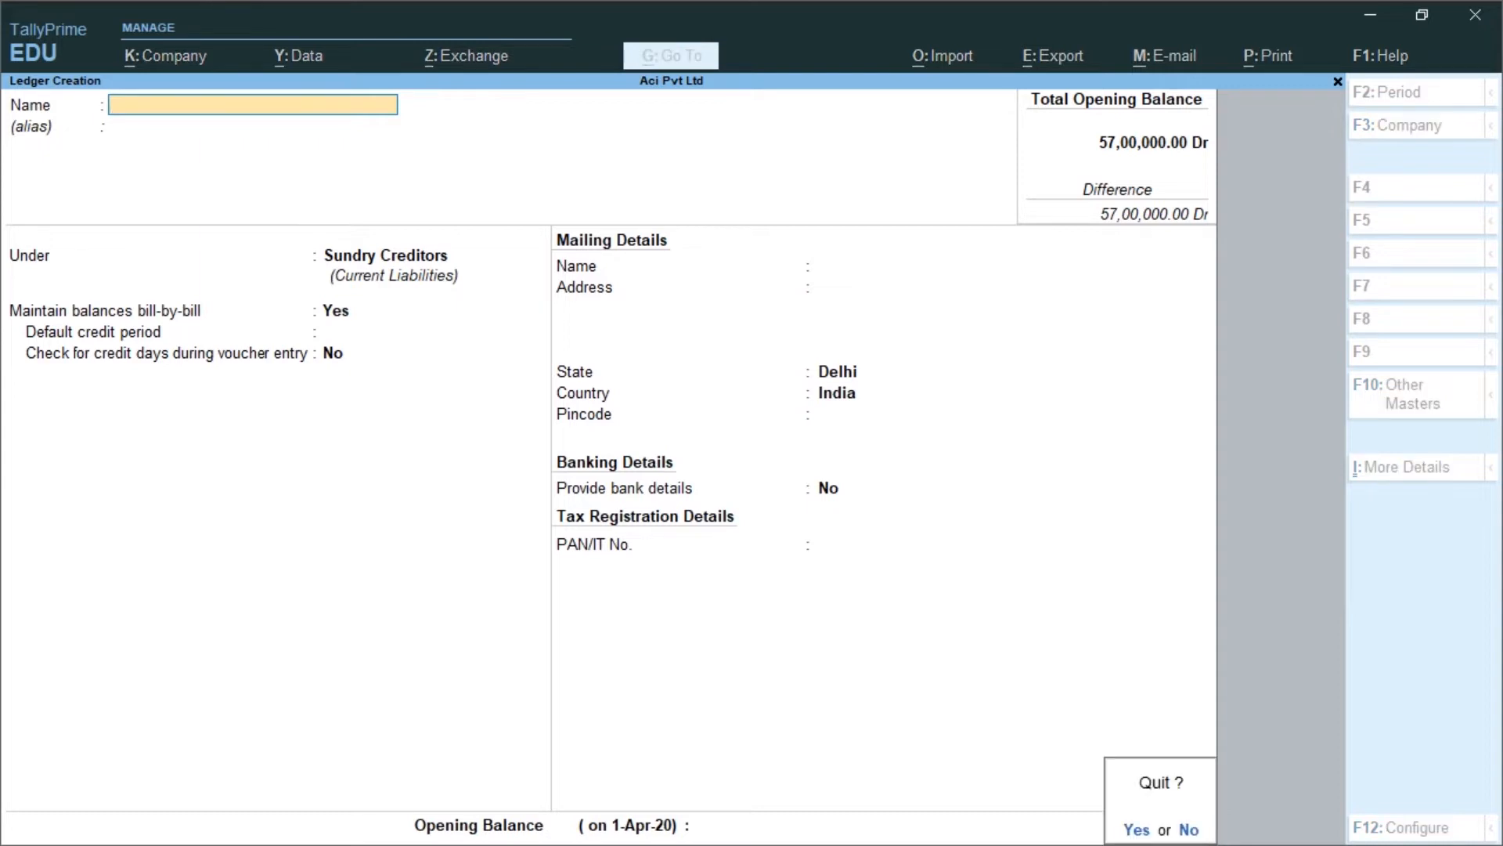
key("Return")
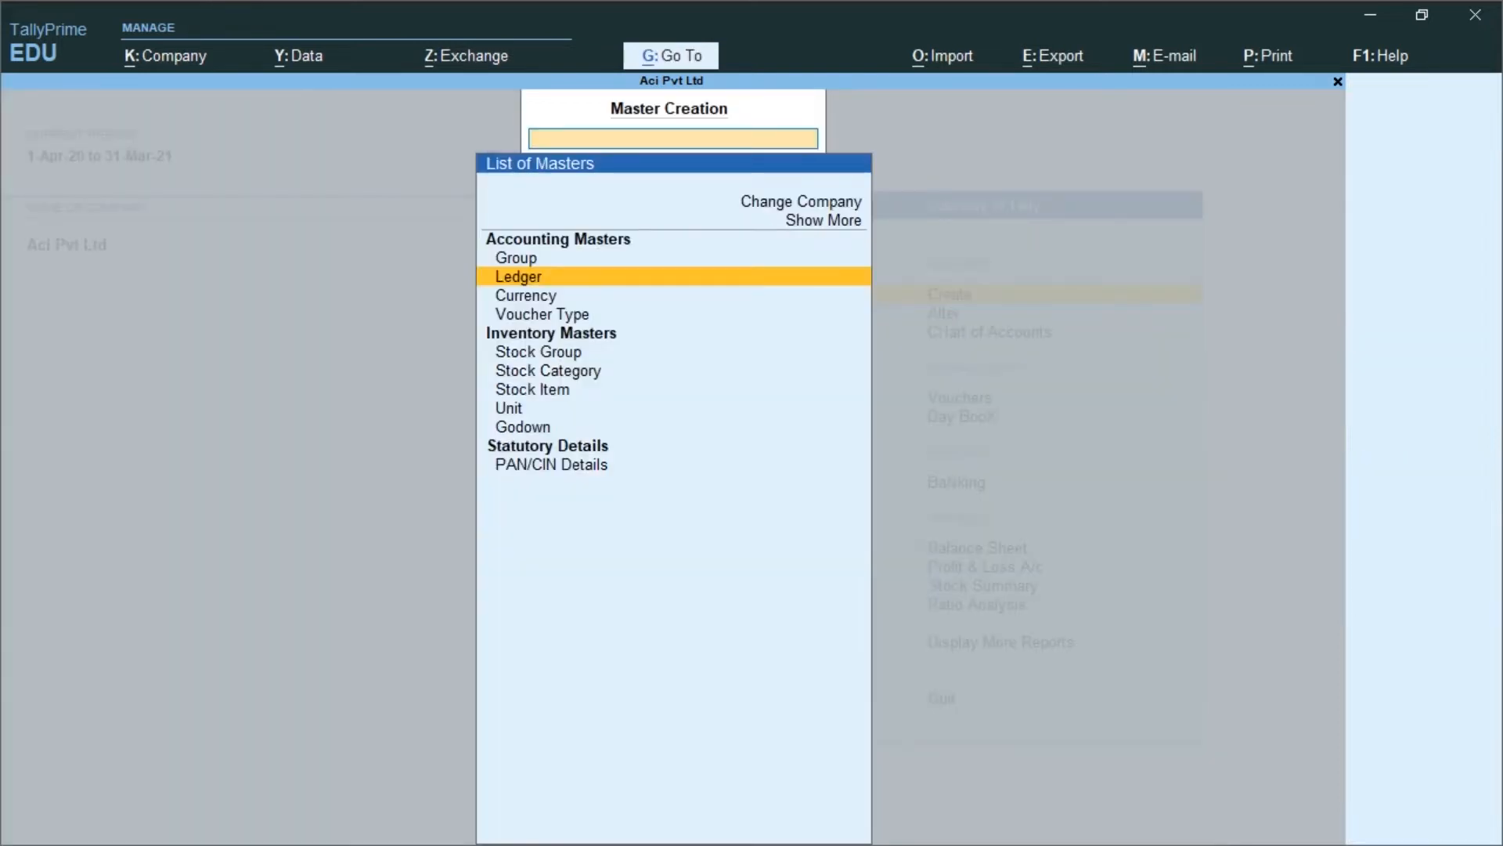
key("Escape")
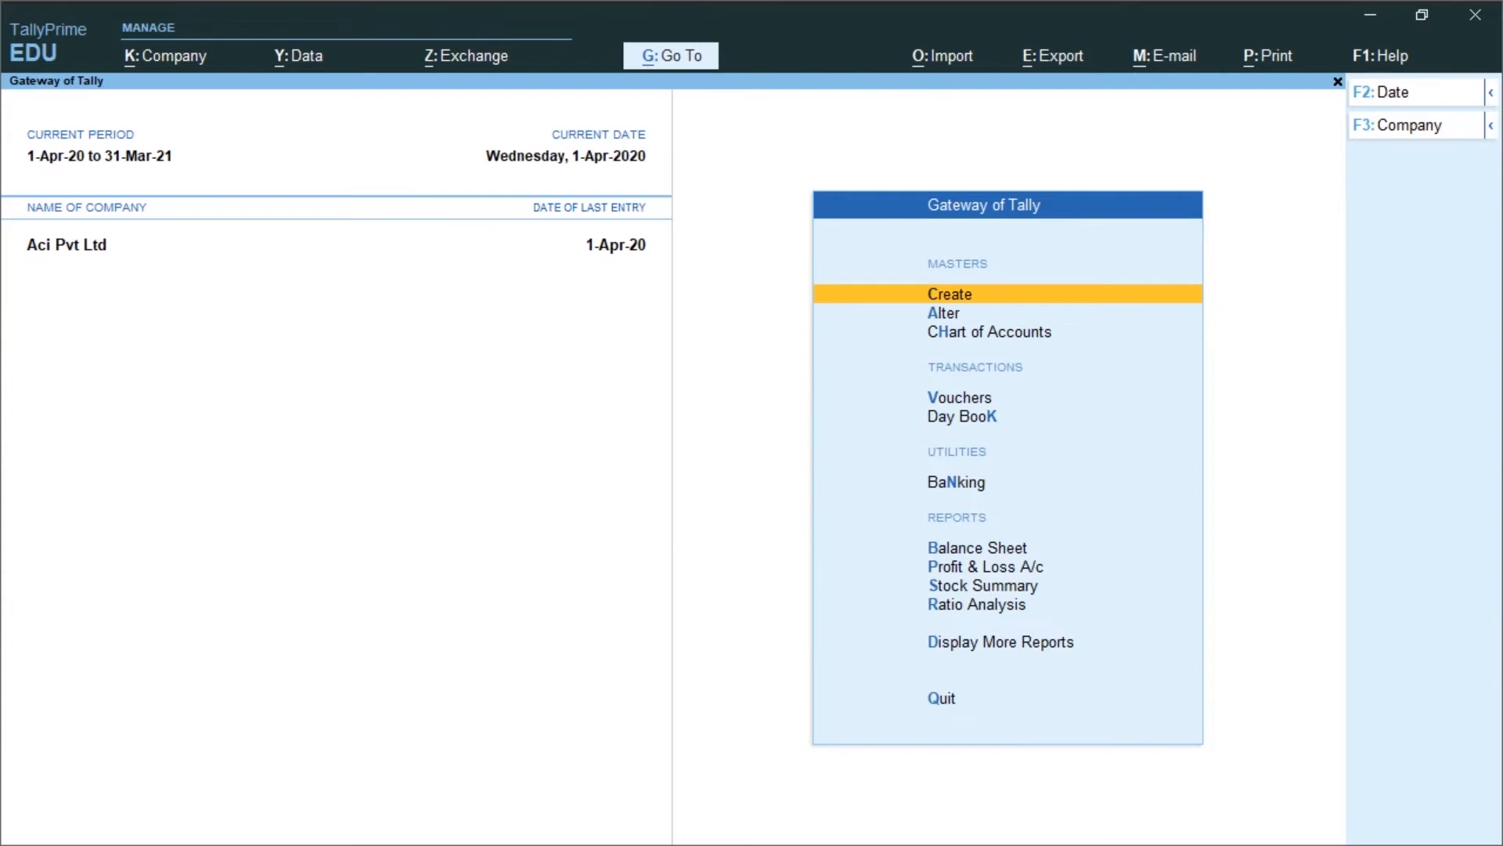
- Open voucher entry, choose the Payment voucher type and change its mode to Single Entry
key("Down")
key("Down")
key("Down")
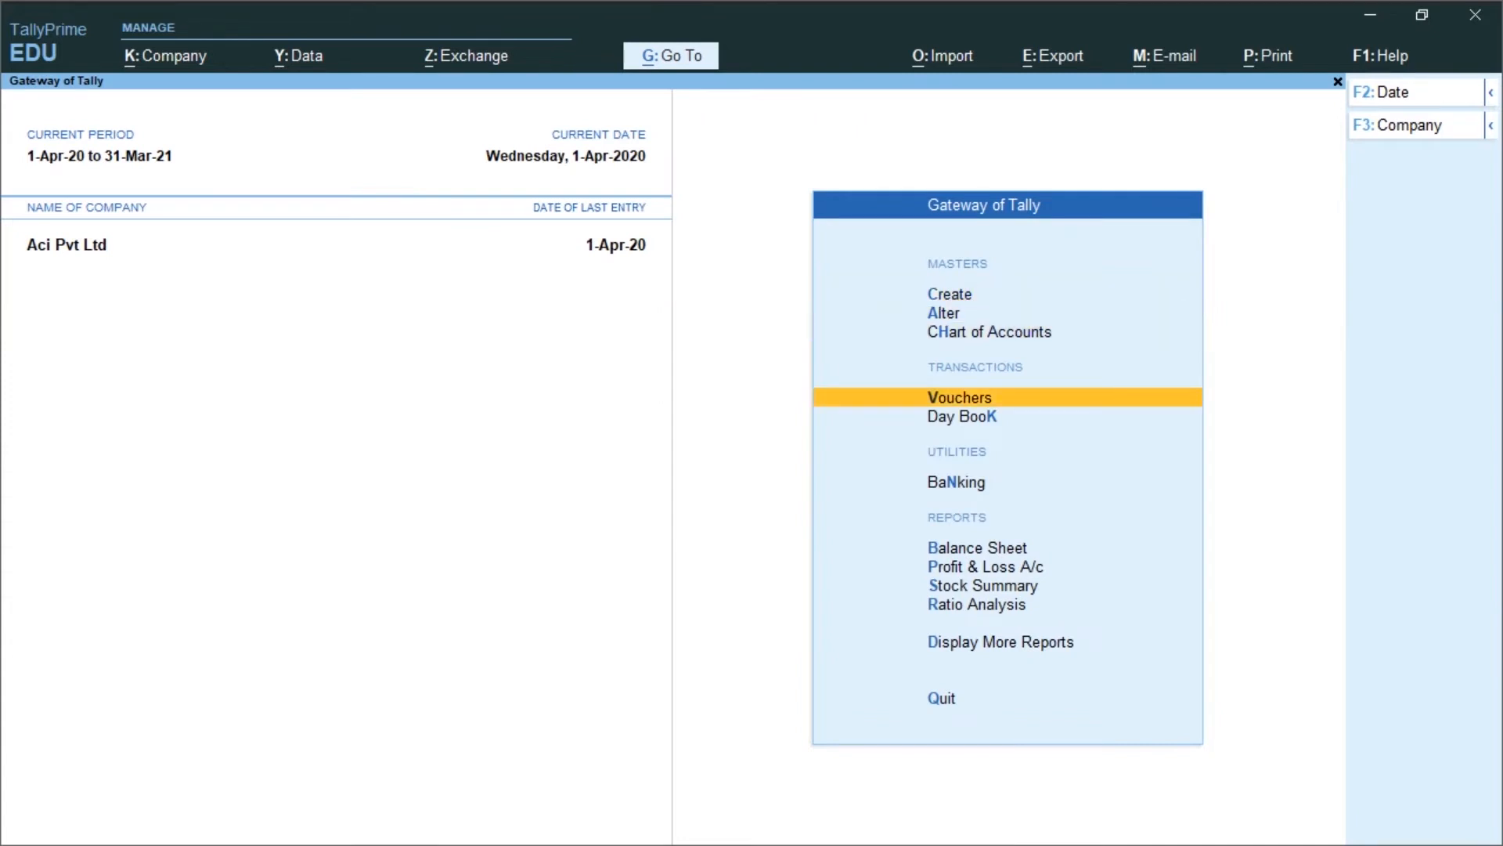
key("Return")
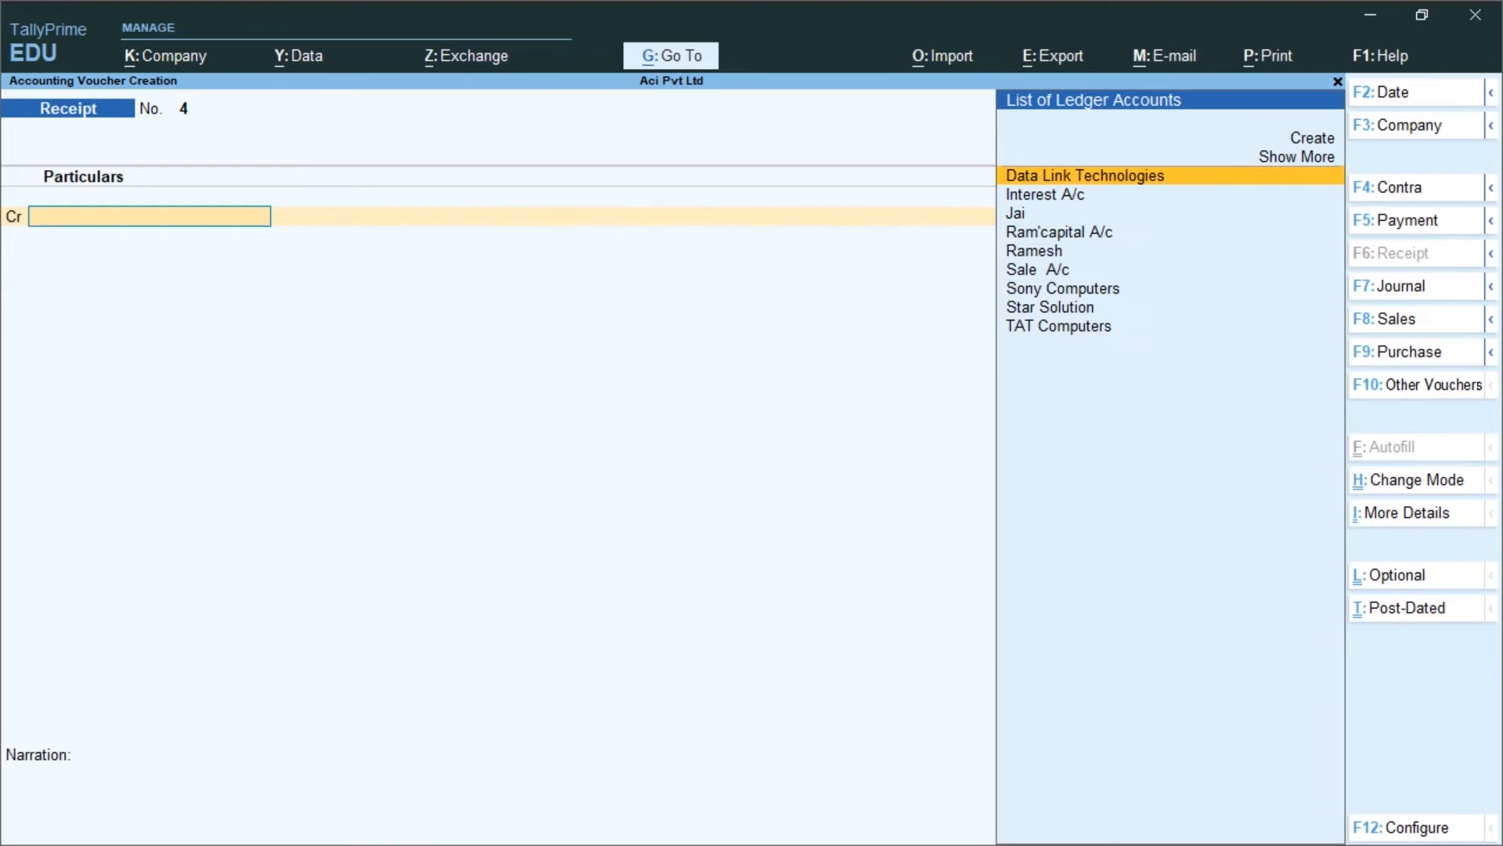
key("F5")
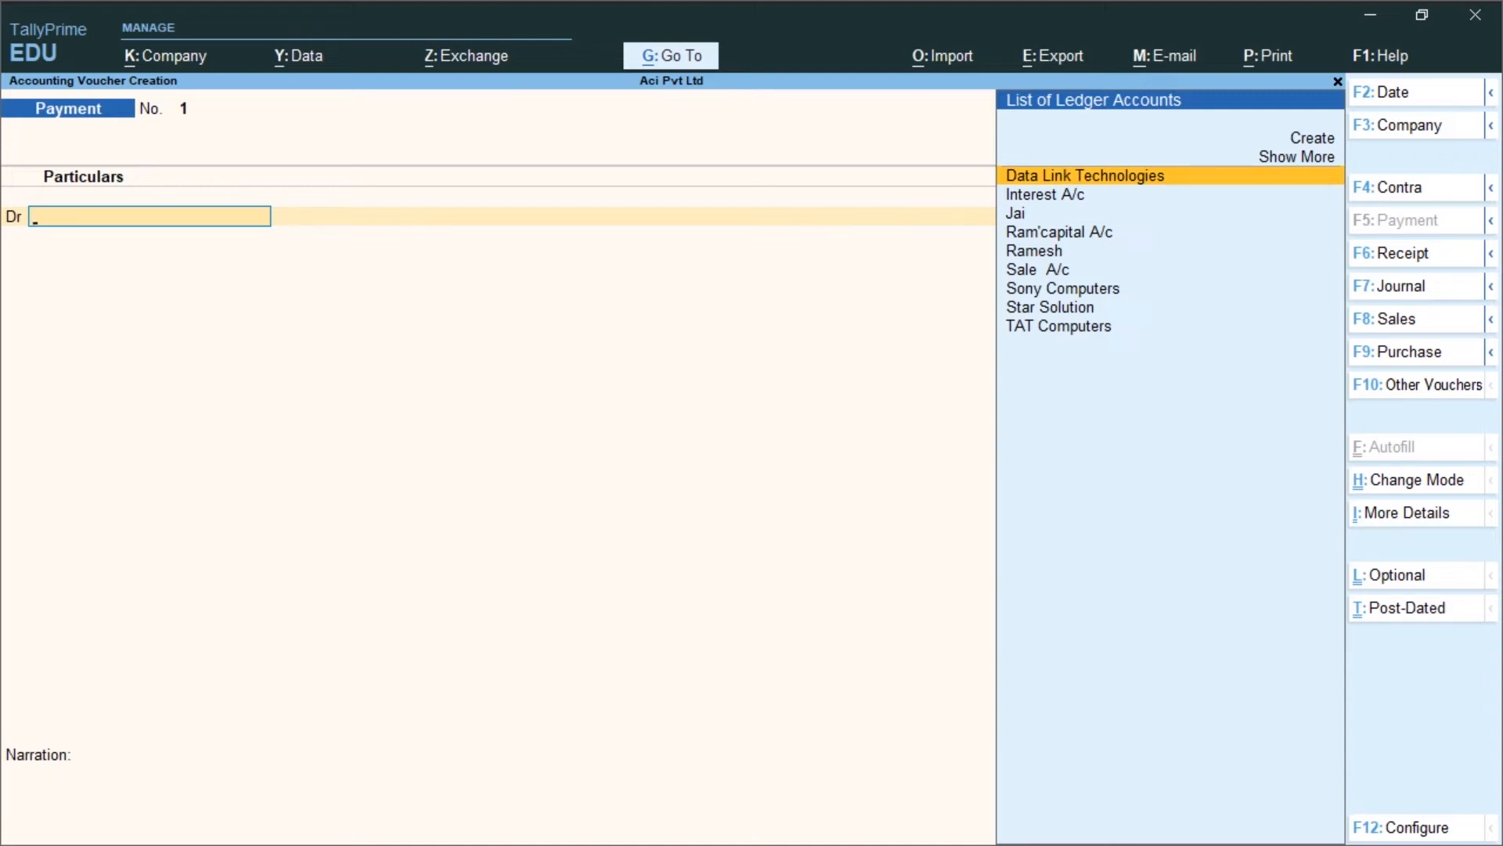
key("ctrl+h")
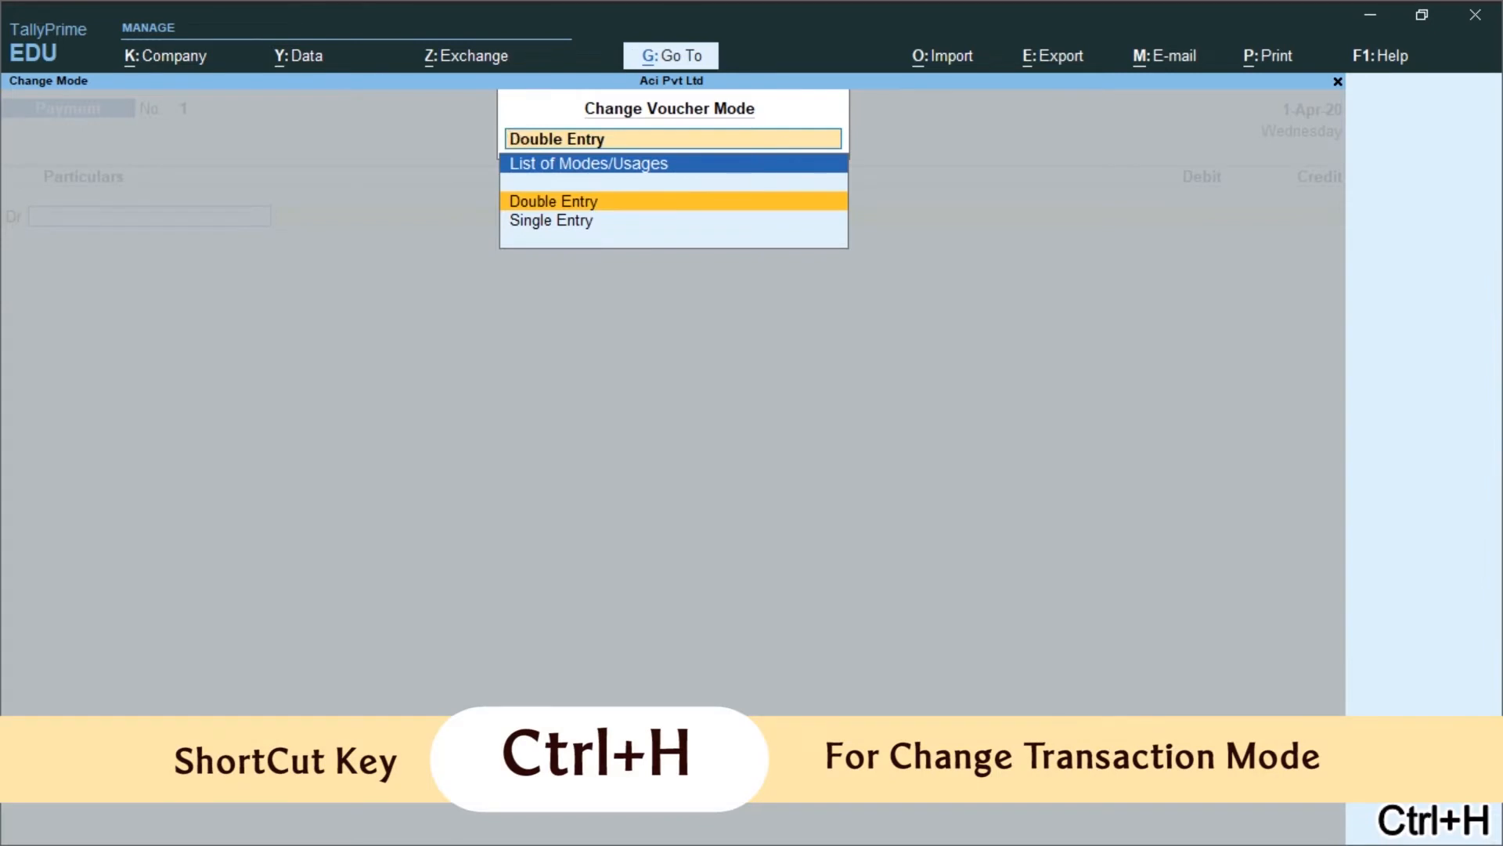
key("Down")
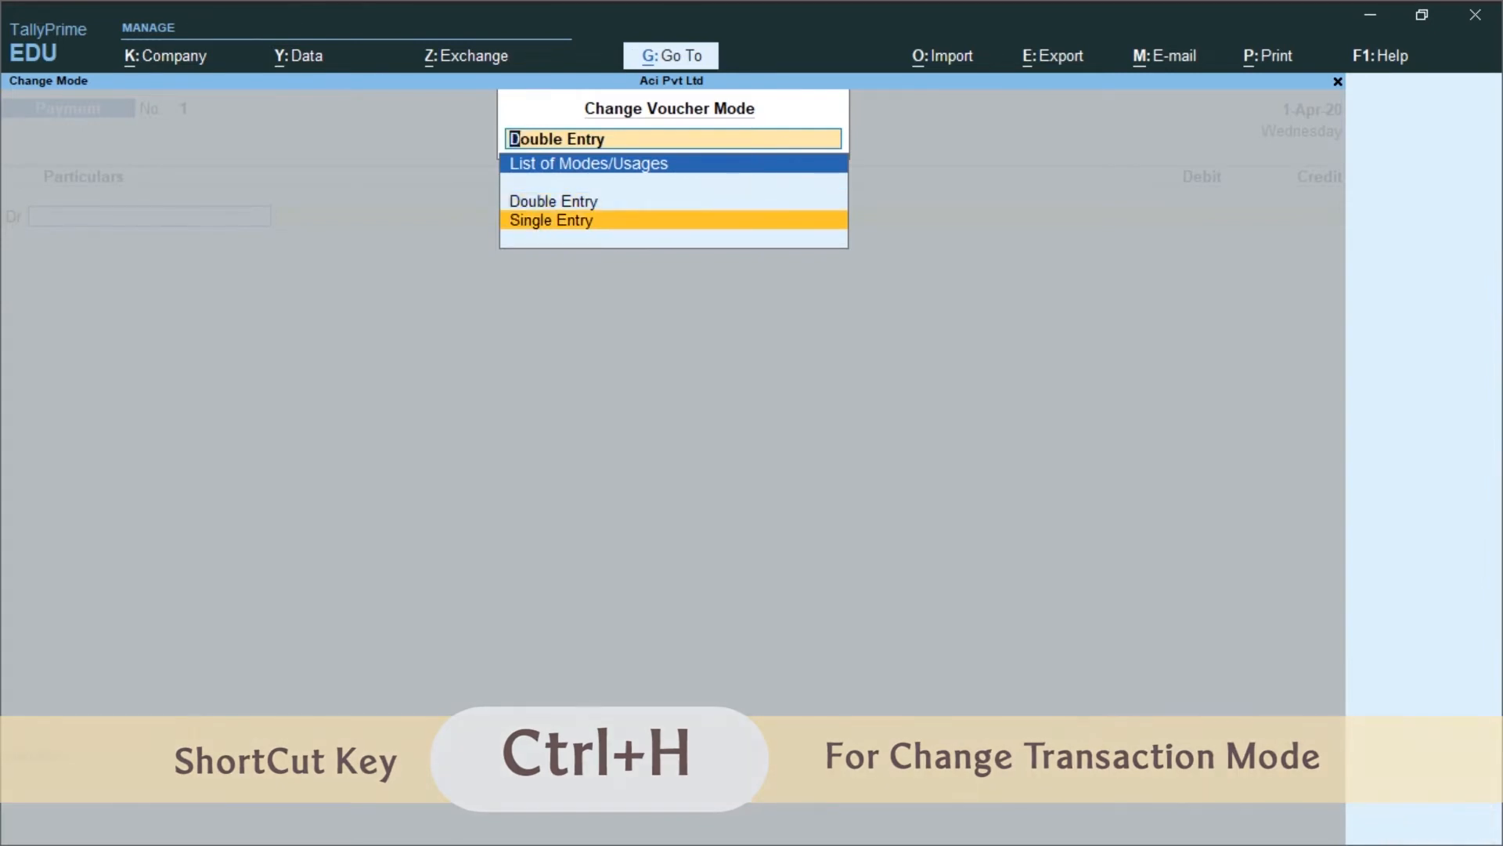
key("Return")
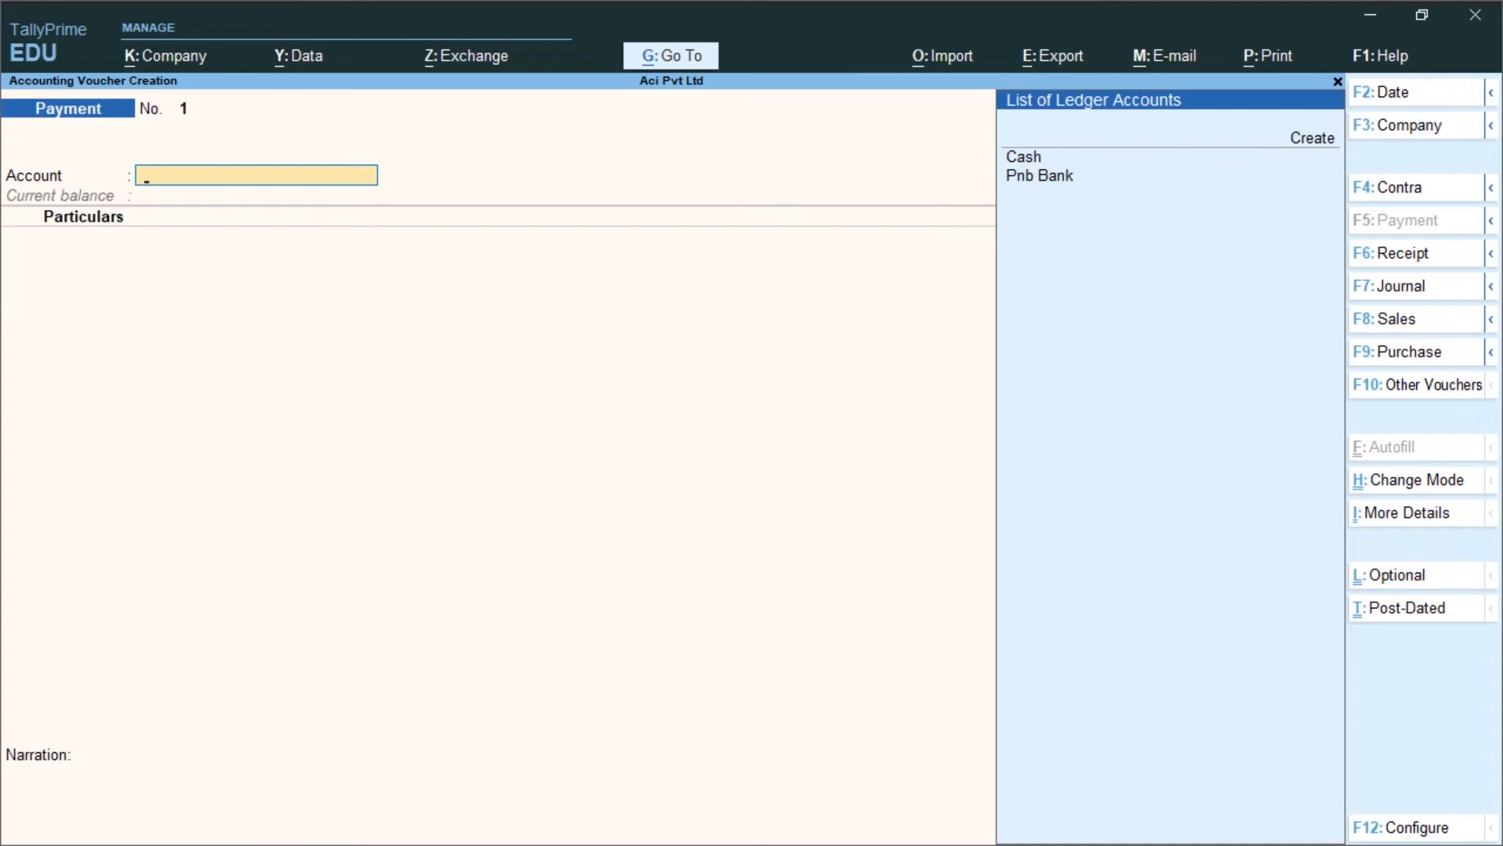
- Set Cash as the payment voucher's account and choose the newly created creditor's ledger under Particulars
key("Down")
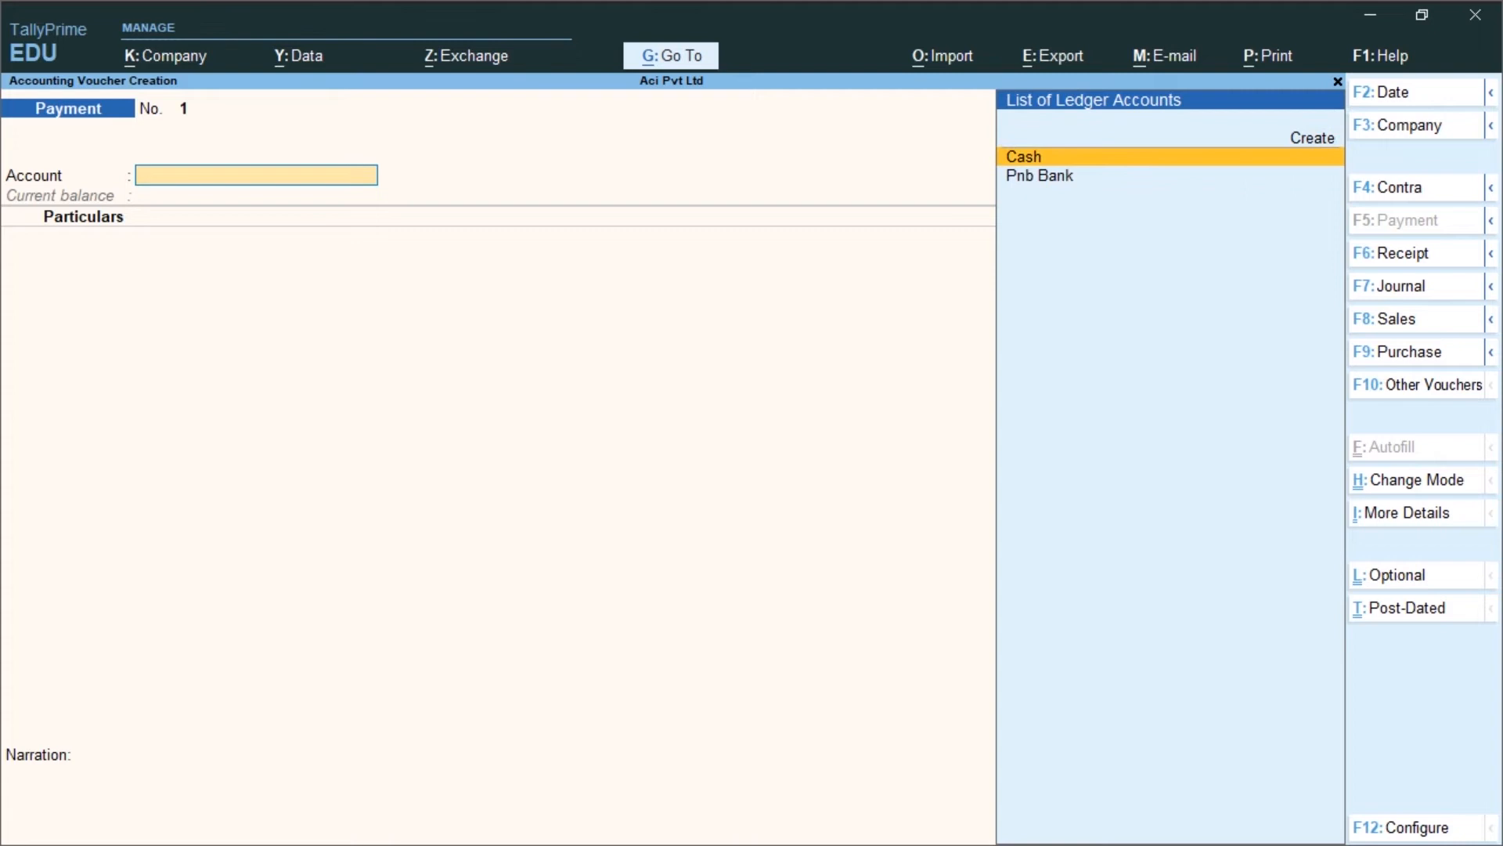
key("Return")
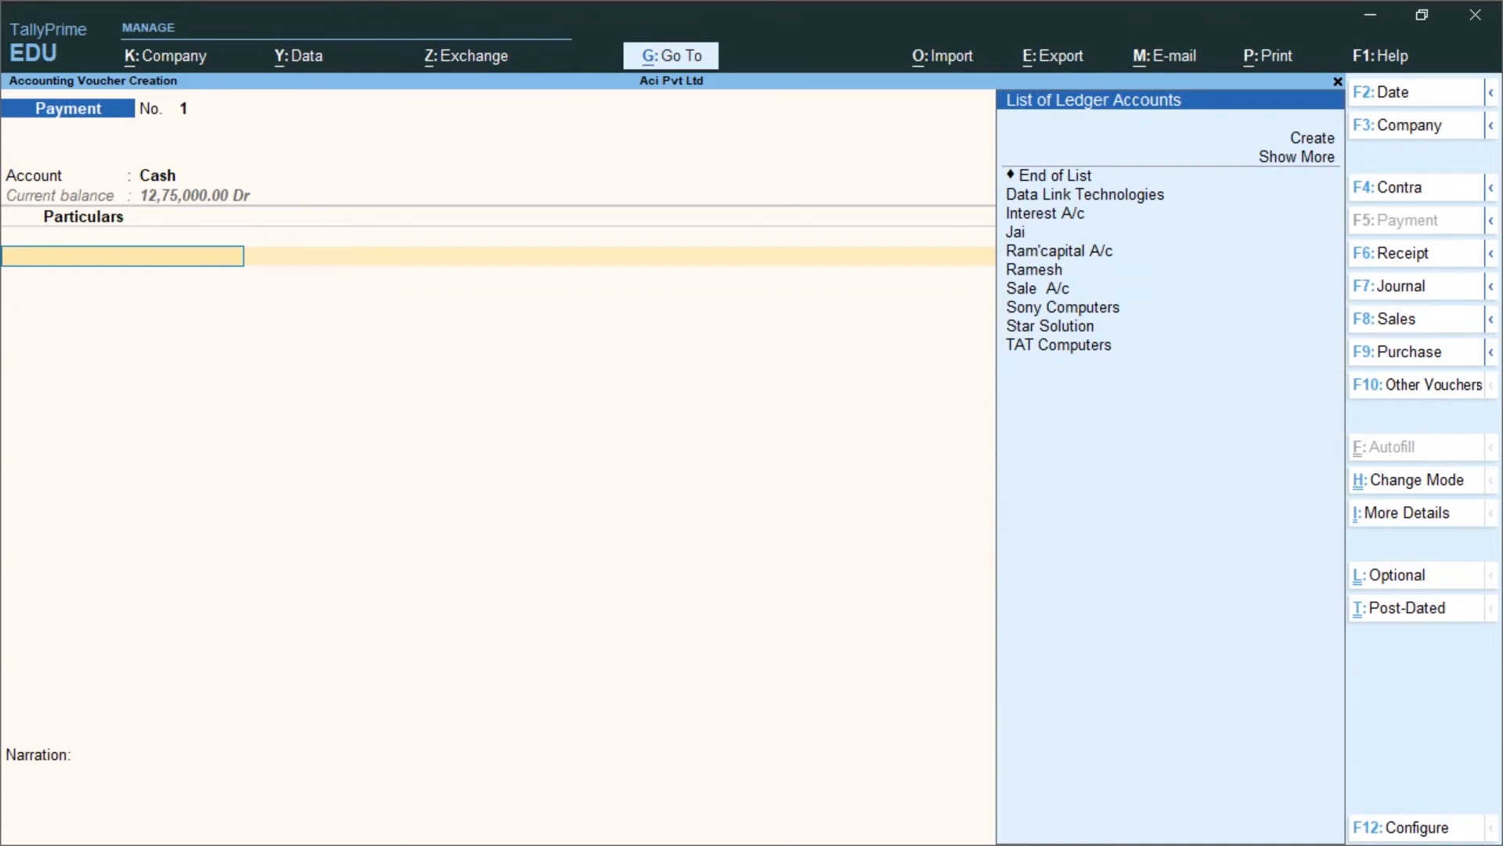
key("Down")
key("Down")
key("Down")
key("Down")
key("Down")
key("Down")
key("Down")
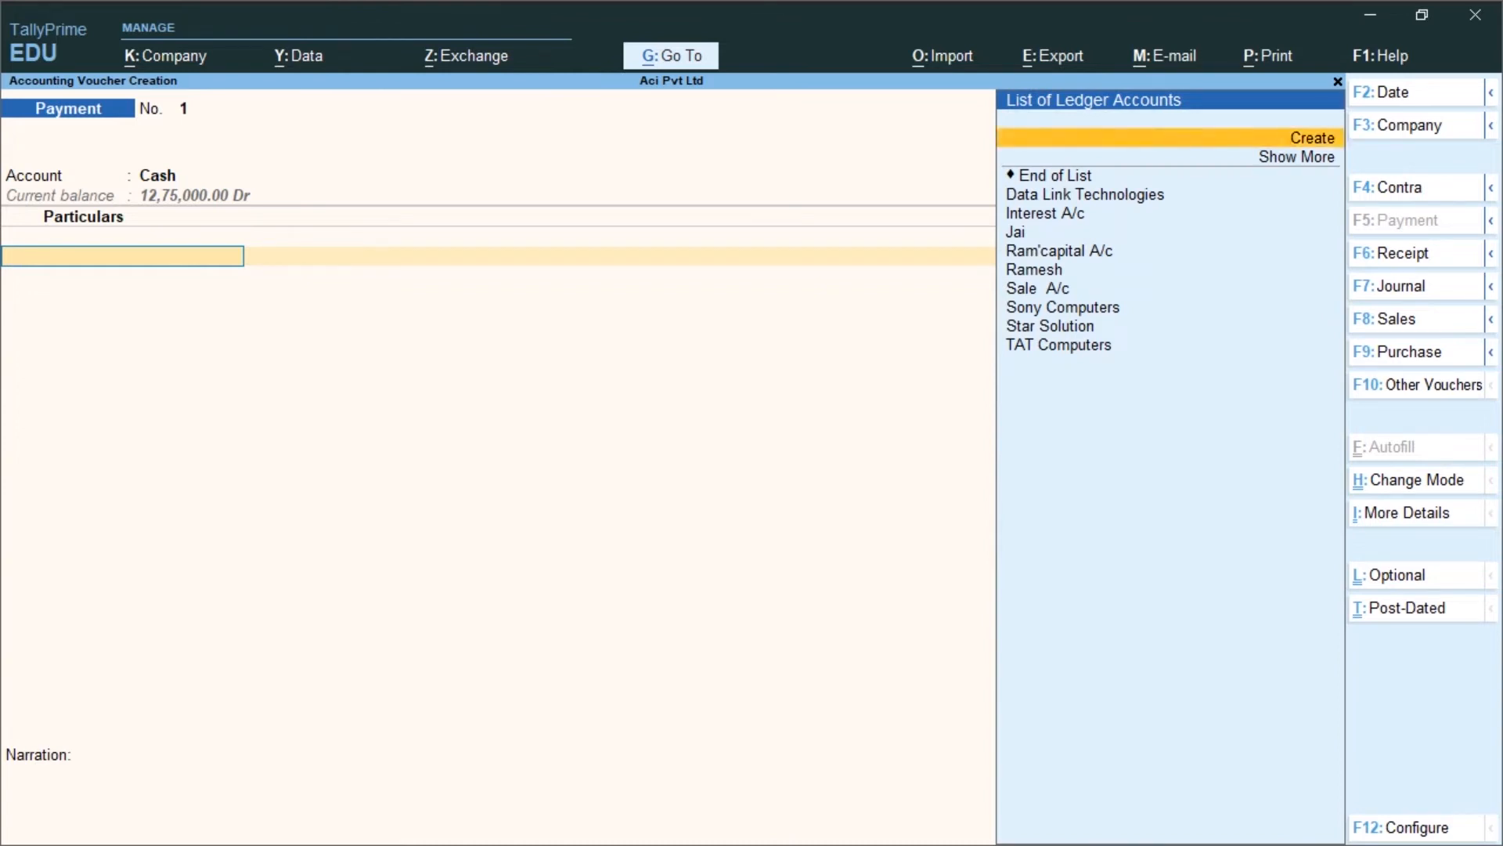
key("Down")
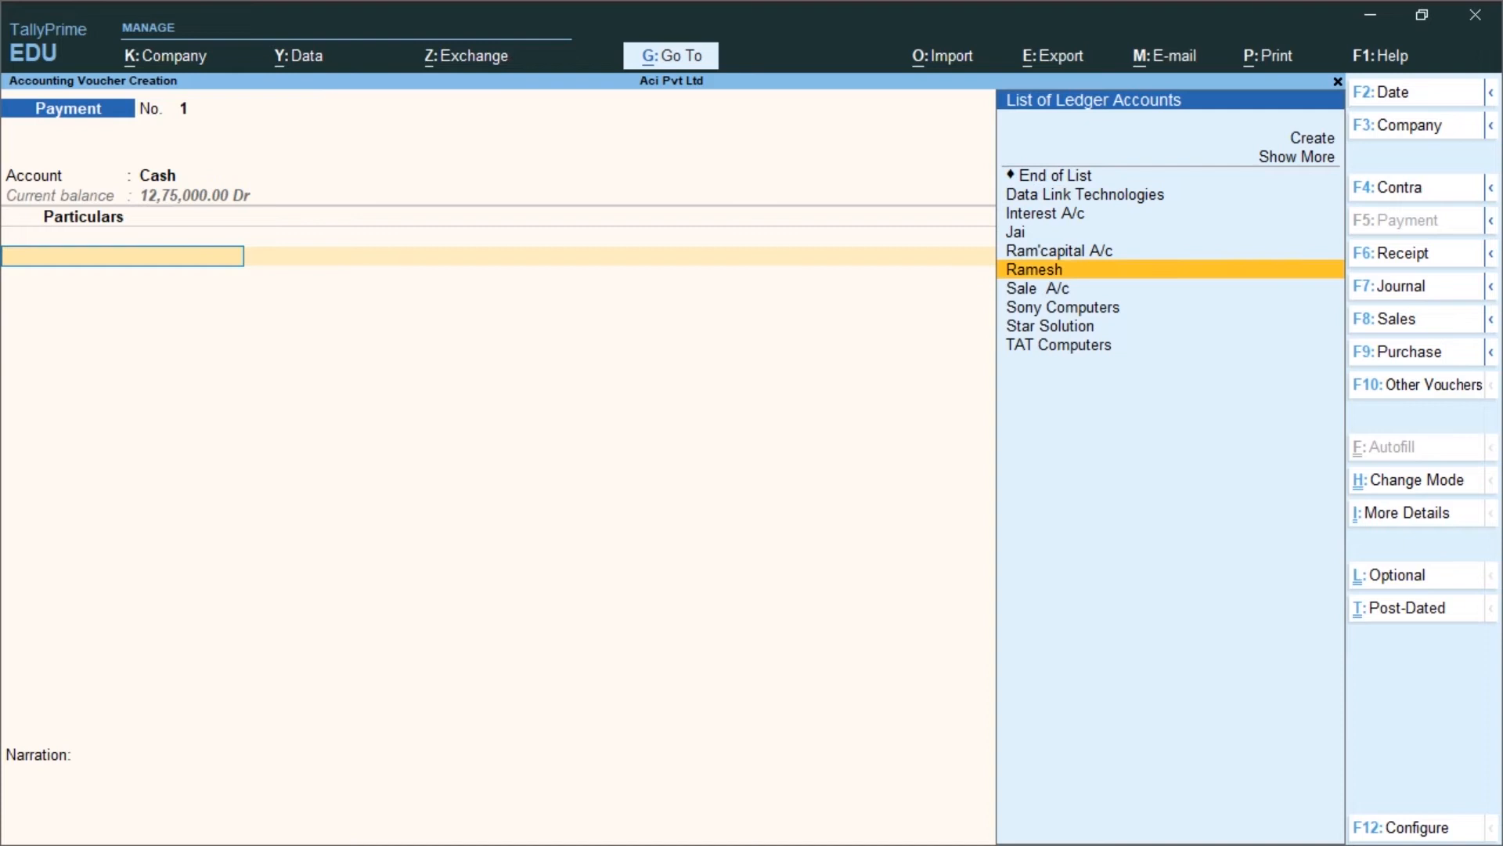
key("Return")
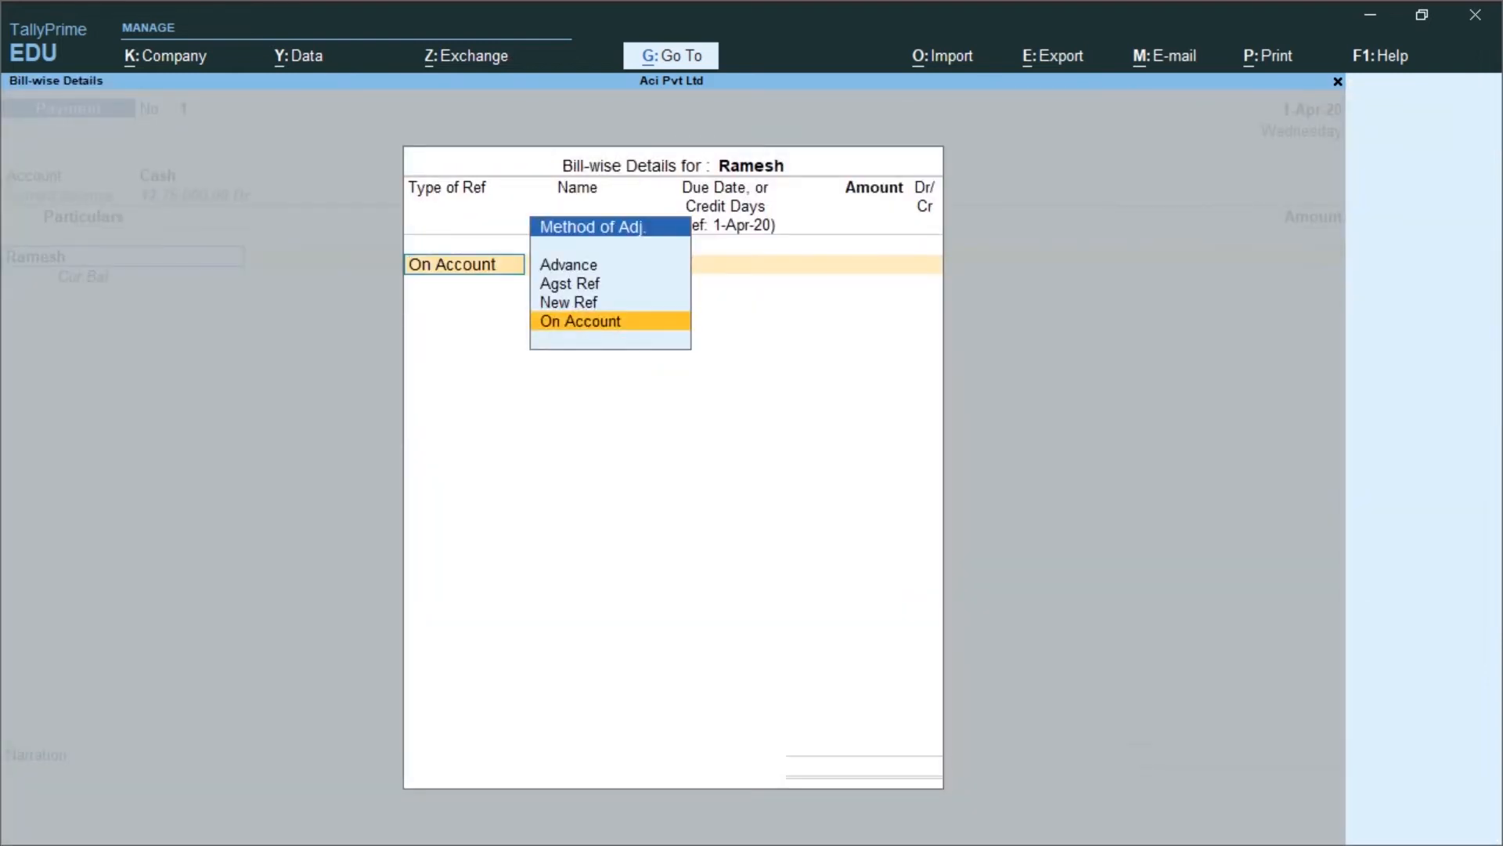
- Enter 10,000 Dr as On Account in the bill-wise details and save the payment voucher without a narration
key("Return")
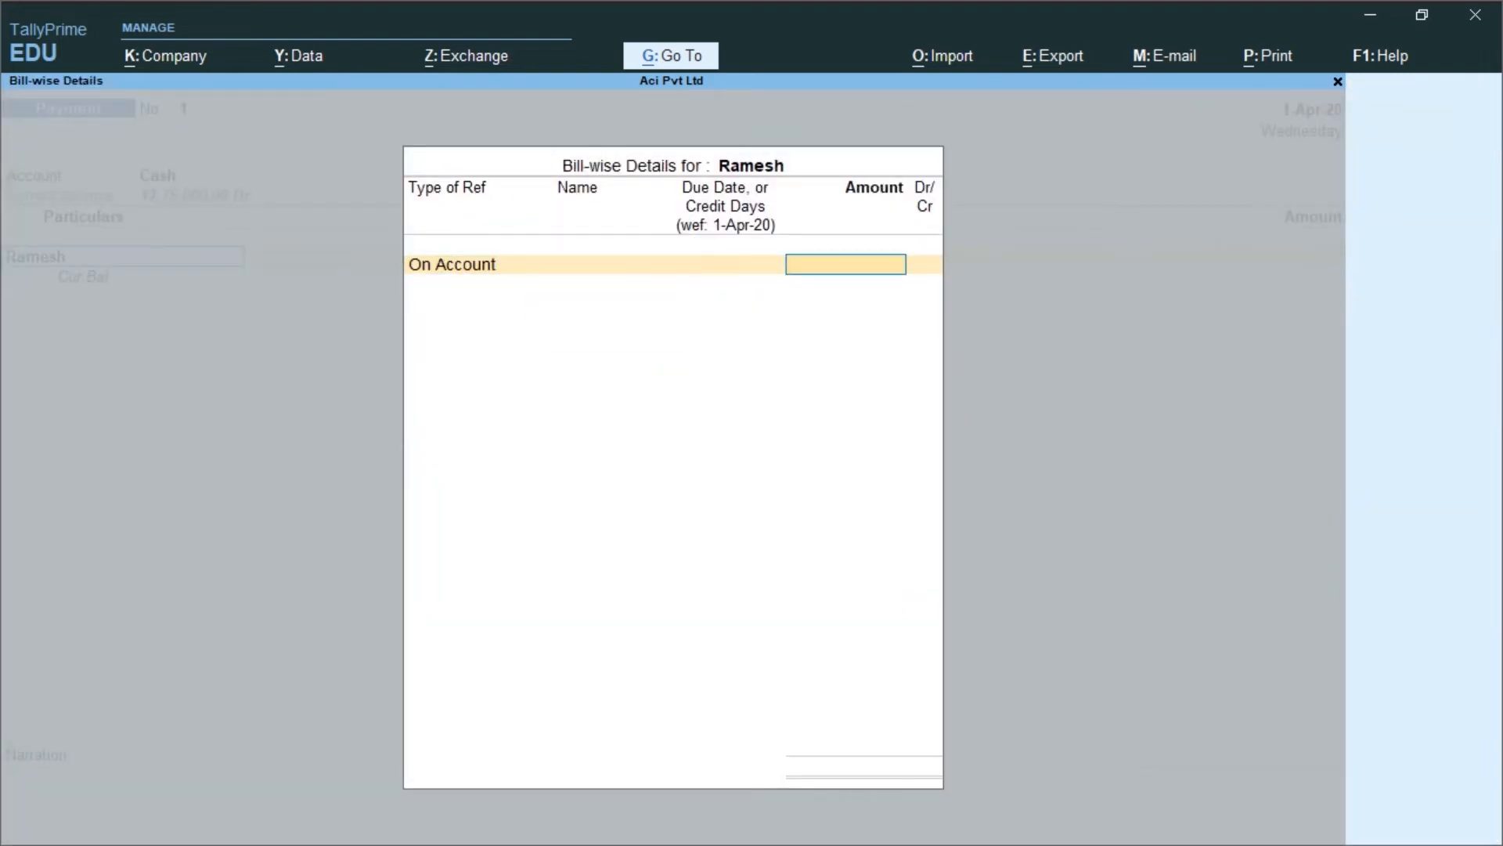
type("10000")
key("Return")
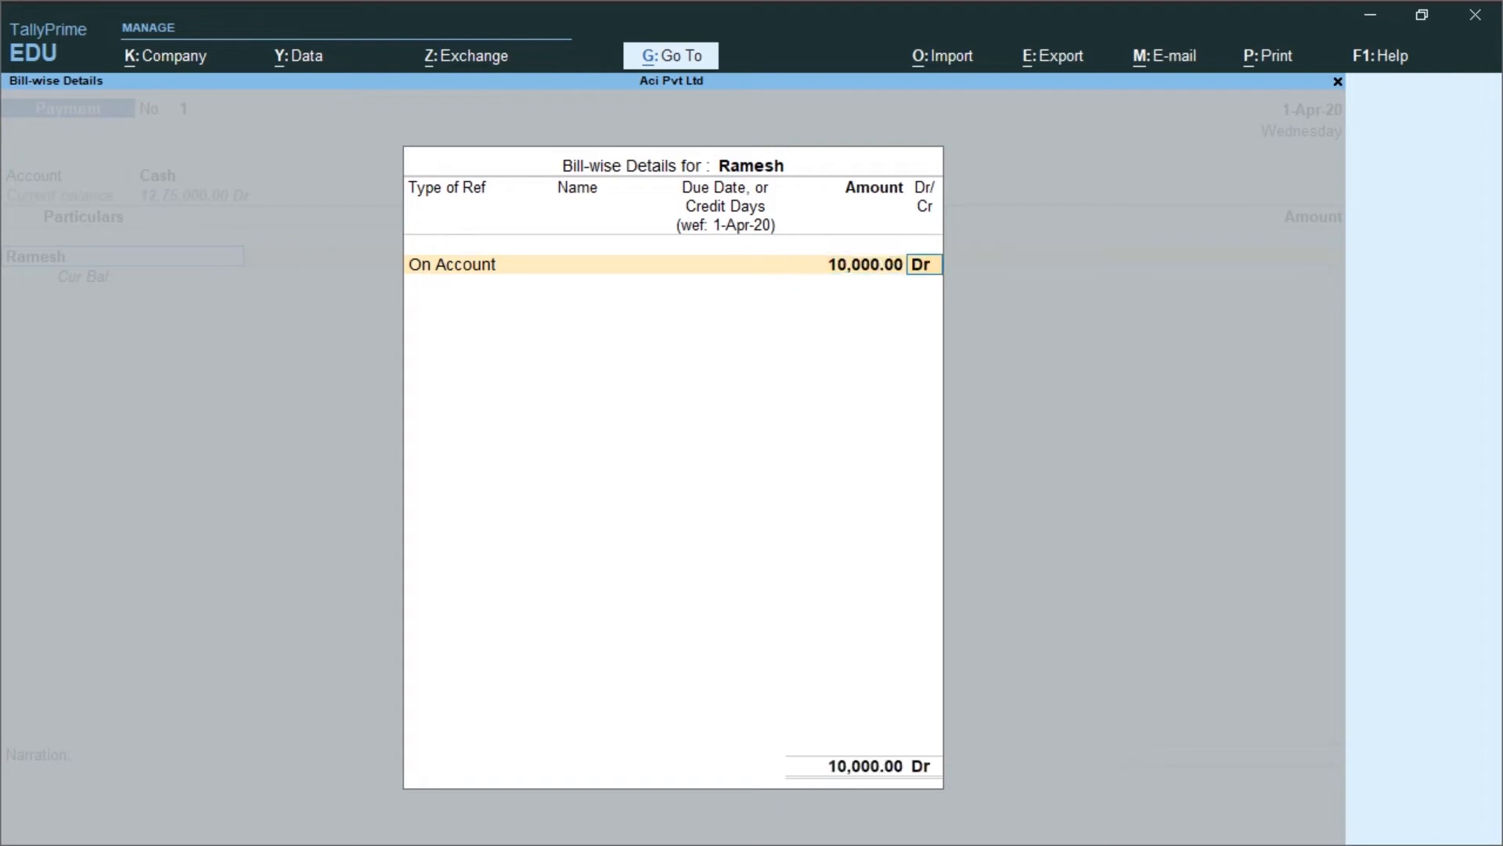
key("Return")
key("Return")
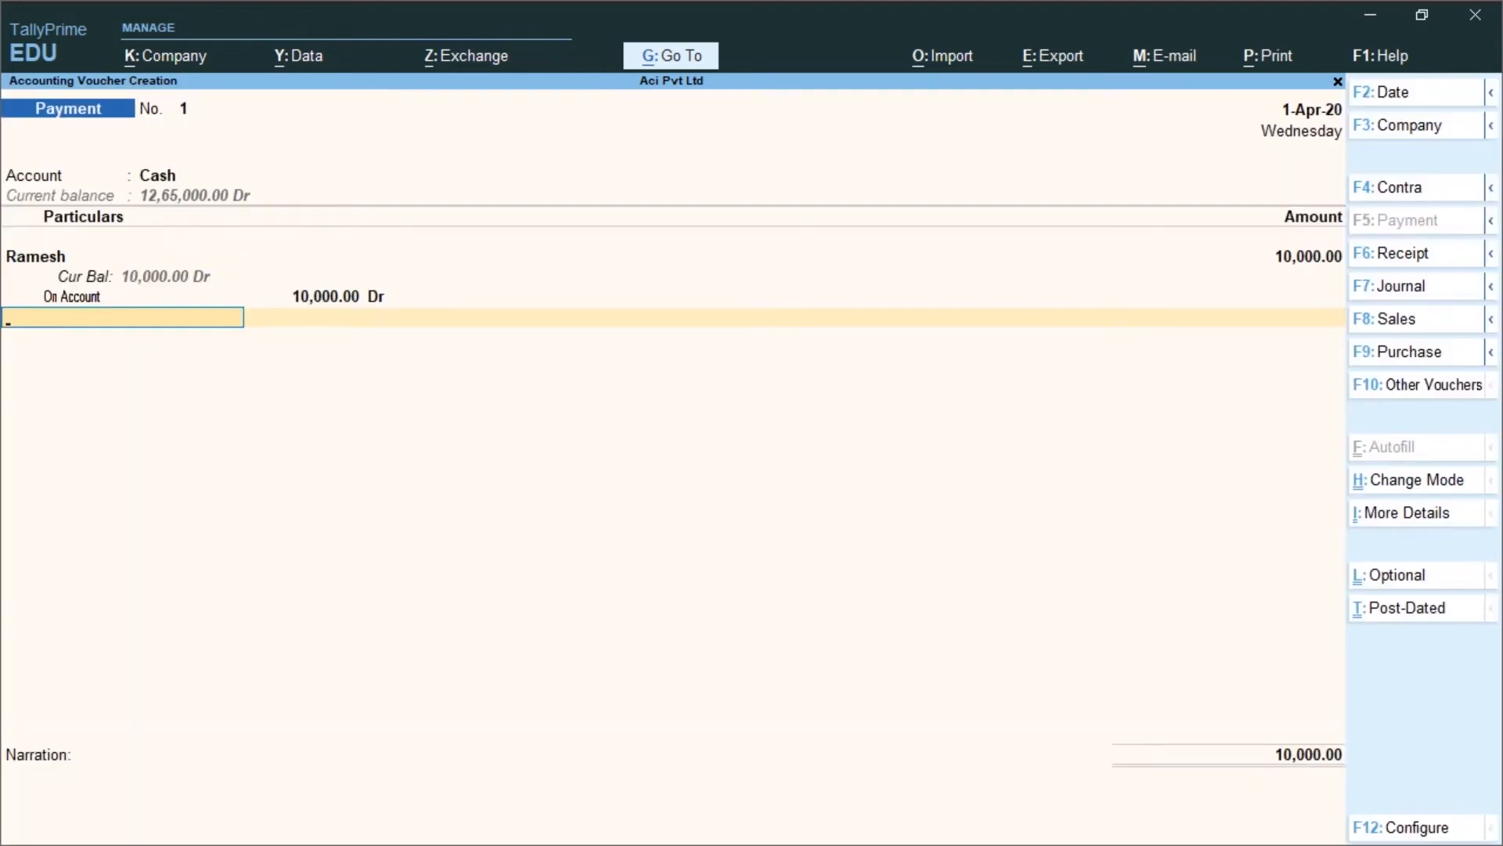
key("Return")
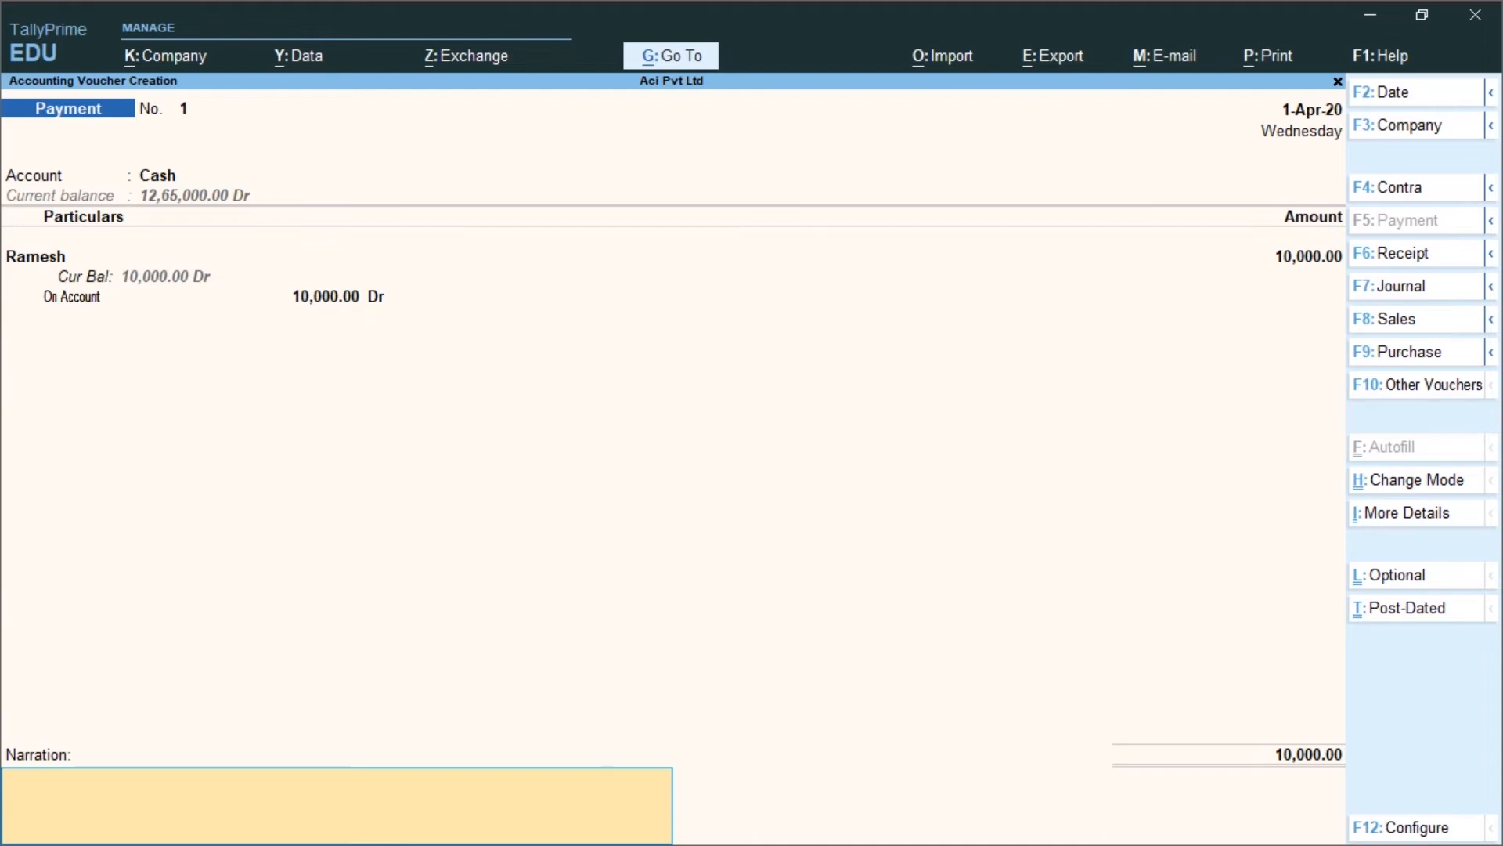
key("Return")
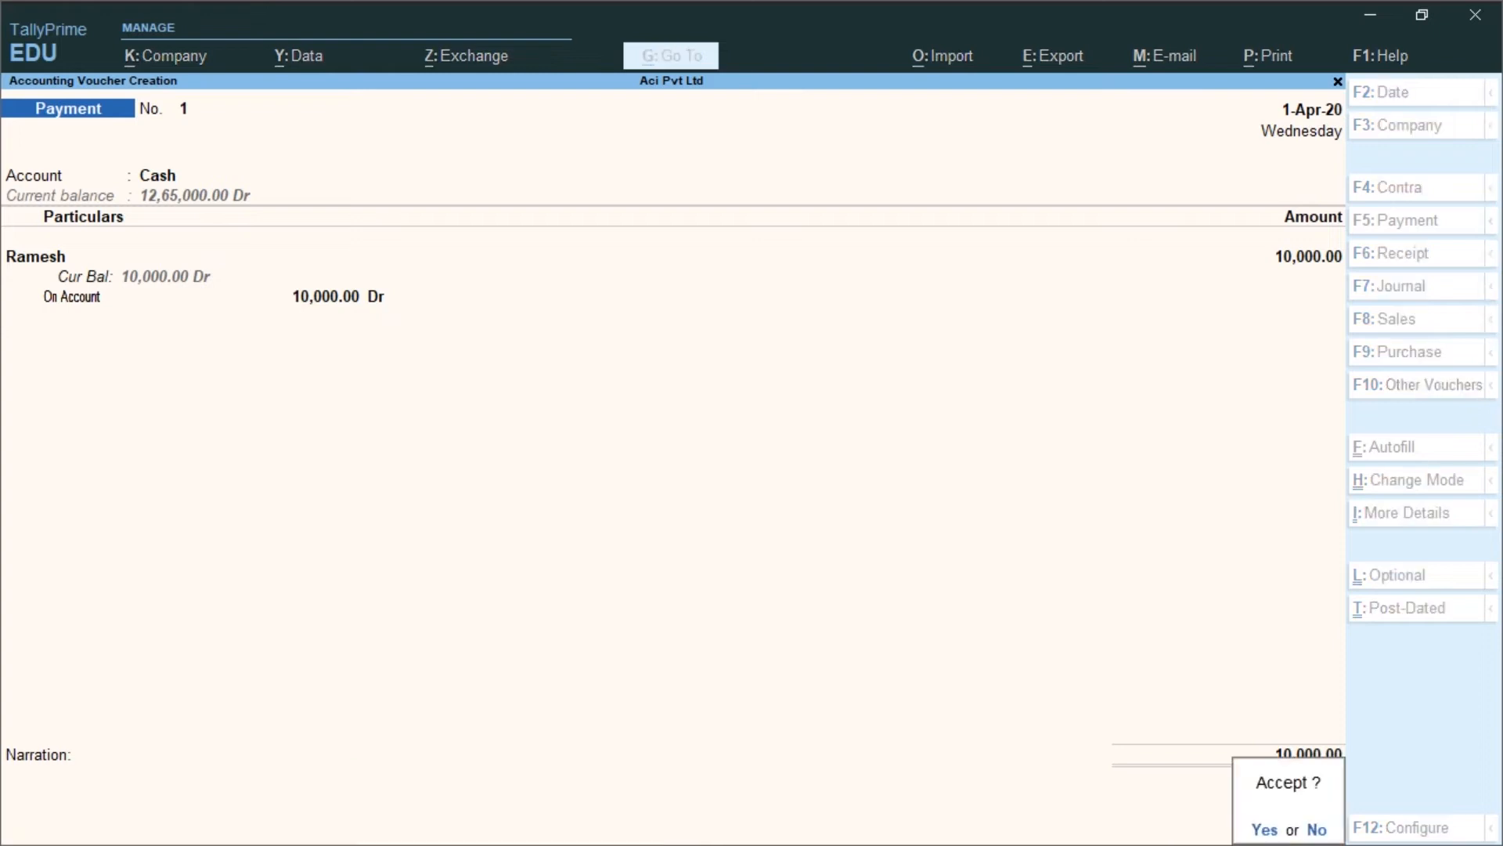
key("y")
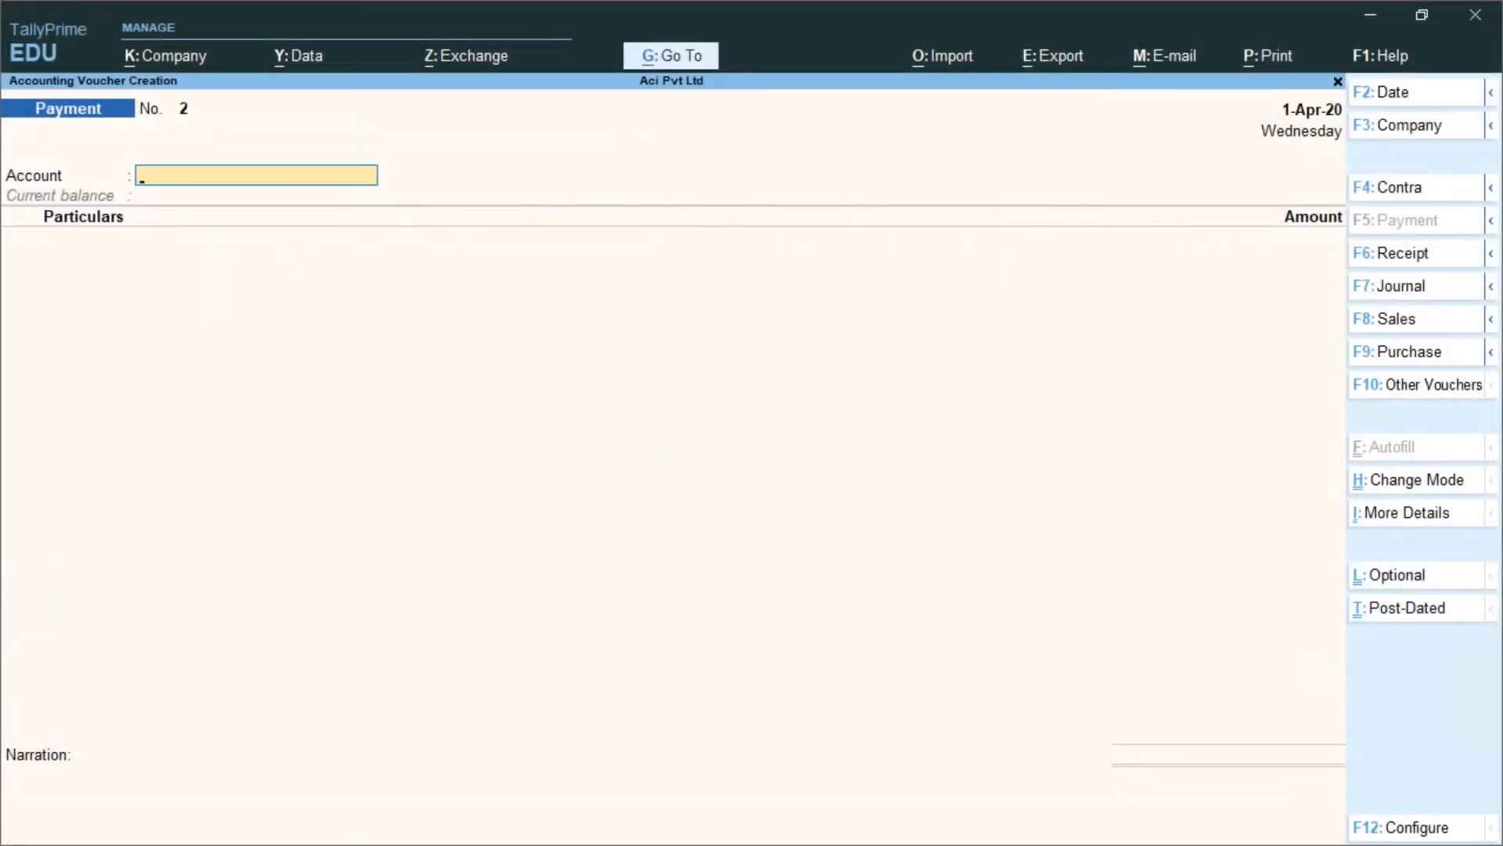
- Set Cash as the account of the second payment voucher
key("Down")
key("Down")
key("Return")
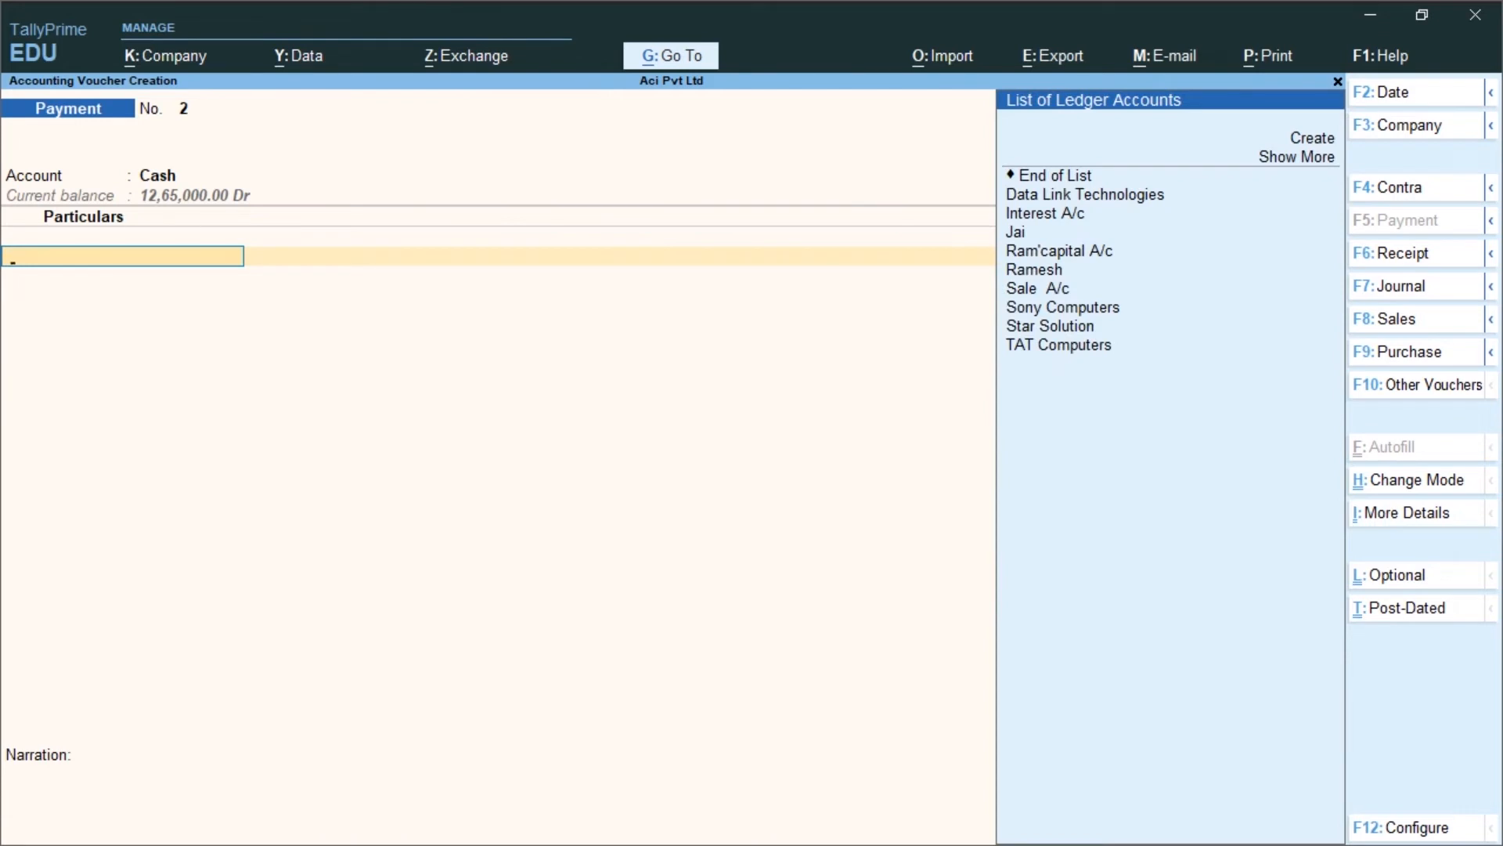
- Look through the ledger account list for a stationary charges ledger for the second payment voucher
key("Down")
key("Down")
key("Down")
key("Down")
key("Down")
key("Down")
key("Down")
key("Down")
key("Down")
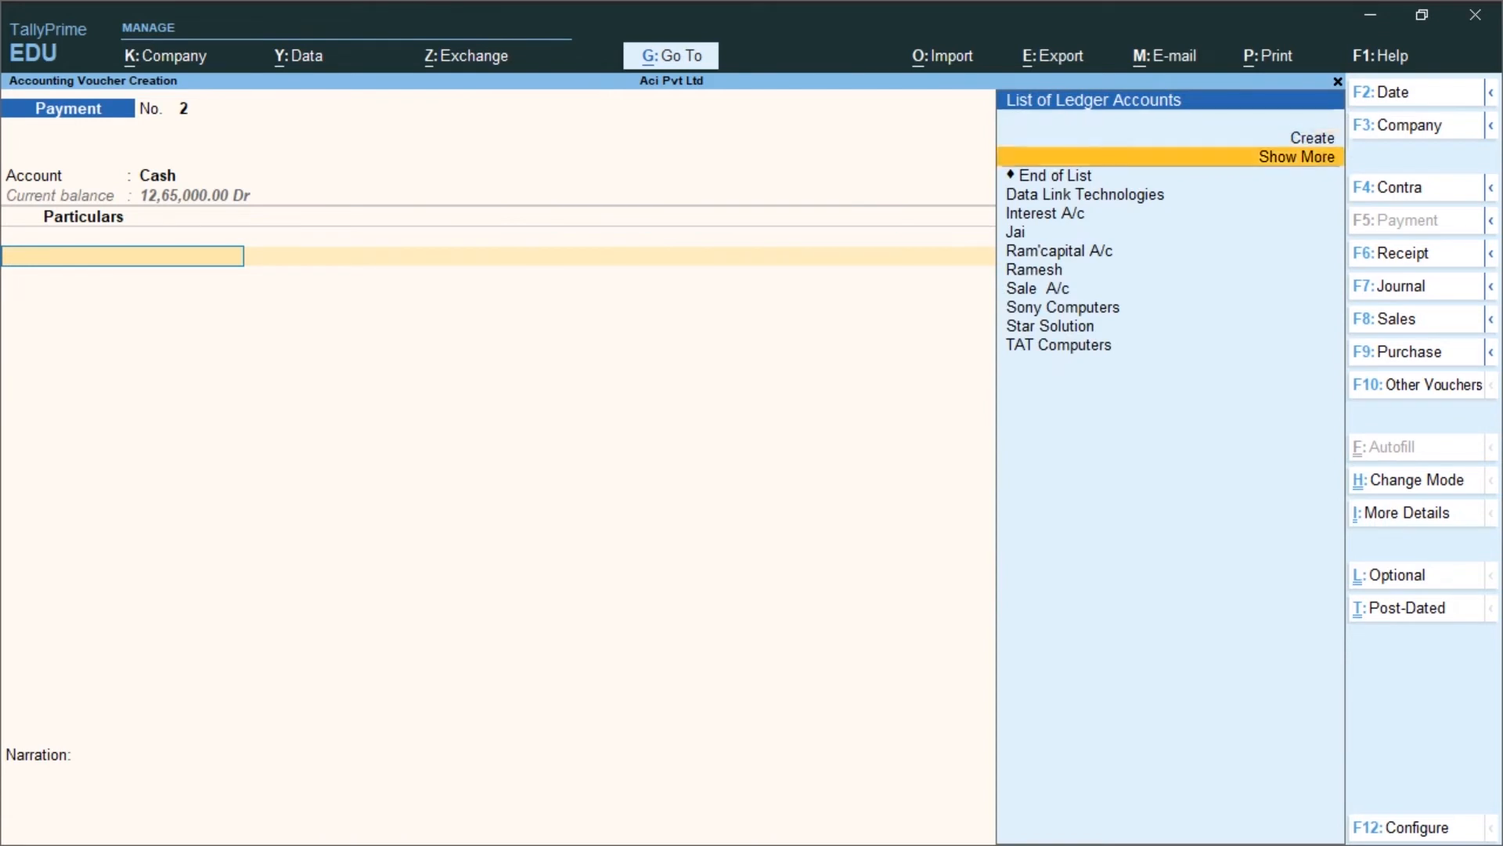
key("Down")
key("Down")
key("Down")
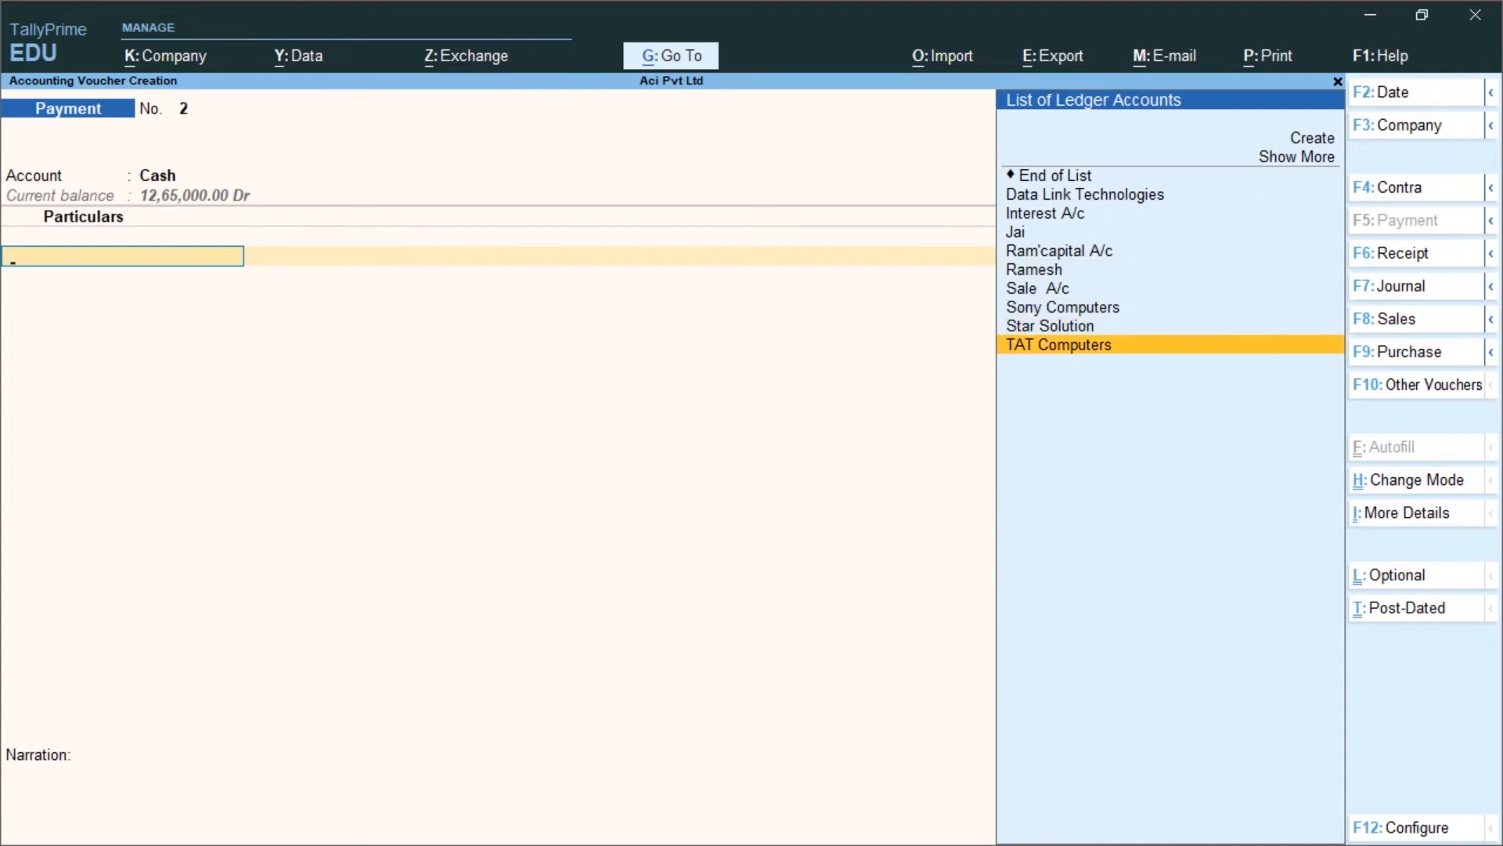
- Start creating a new ledger from the voucher's Particulars and name it Stationary Charges without an alias
key("Up")
key("Up")
key("Up")
key("Up")
key("Up")
key("Up")
key("Up")
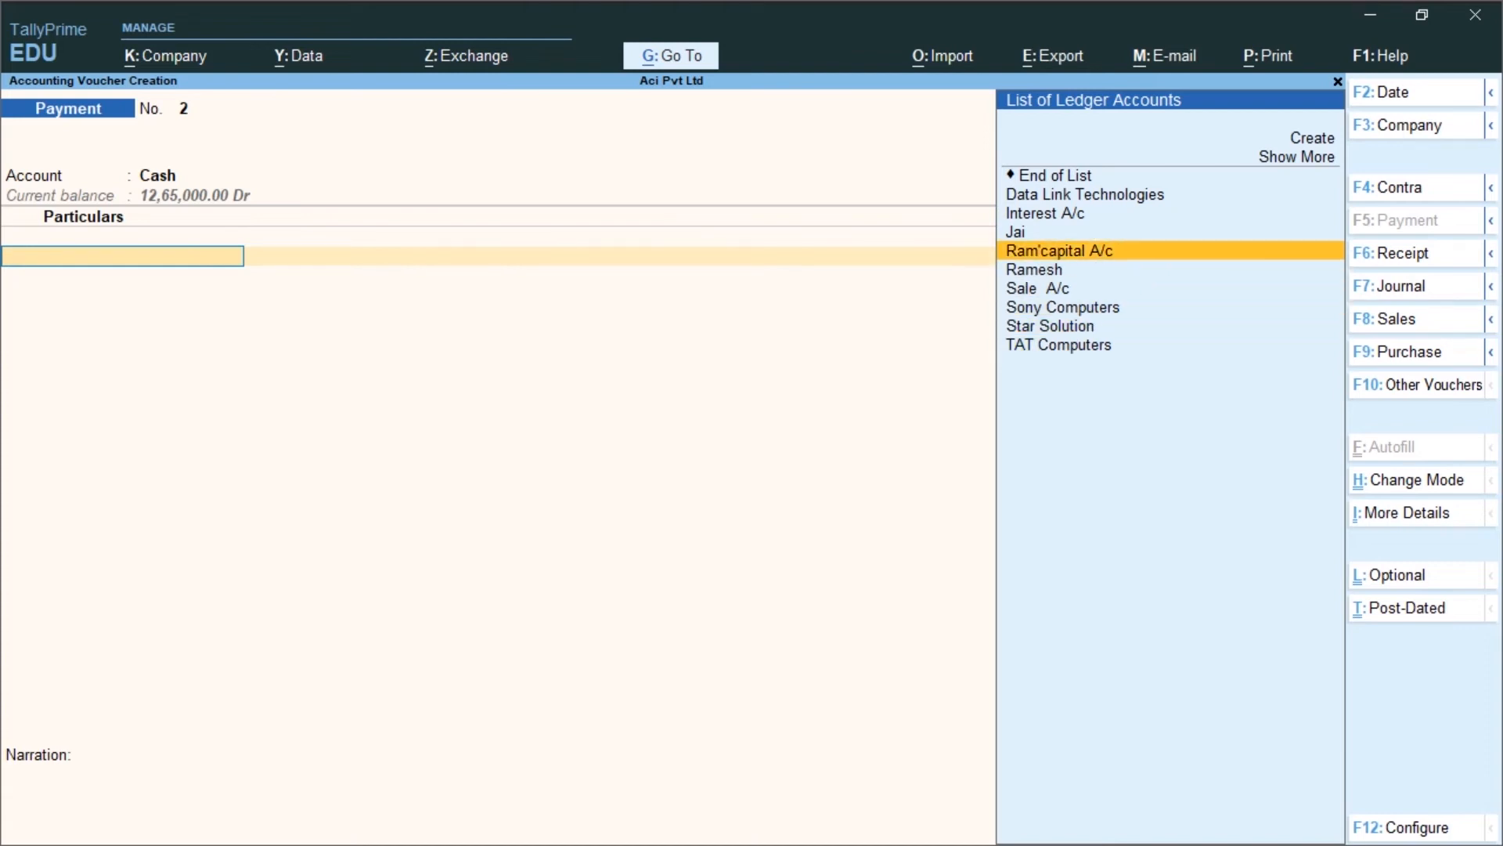
key("Up")
key("Up")
key("Up")
key("Up")
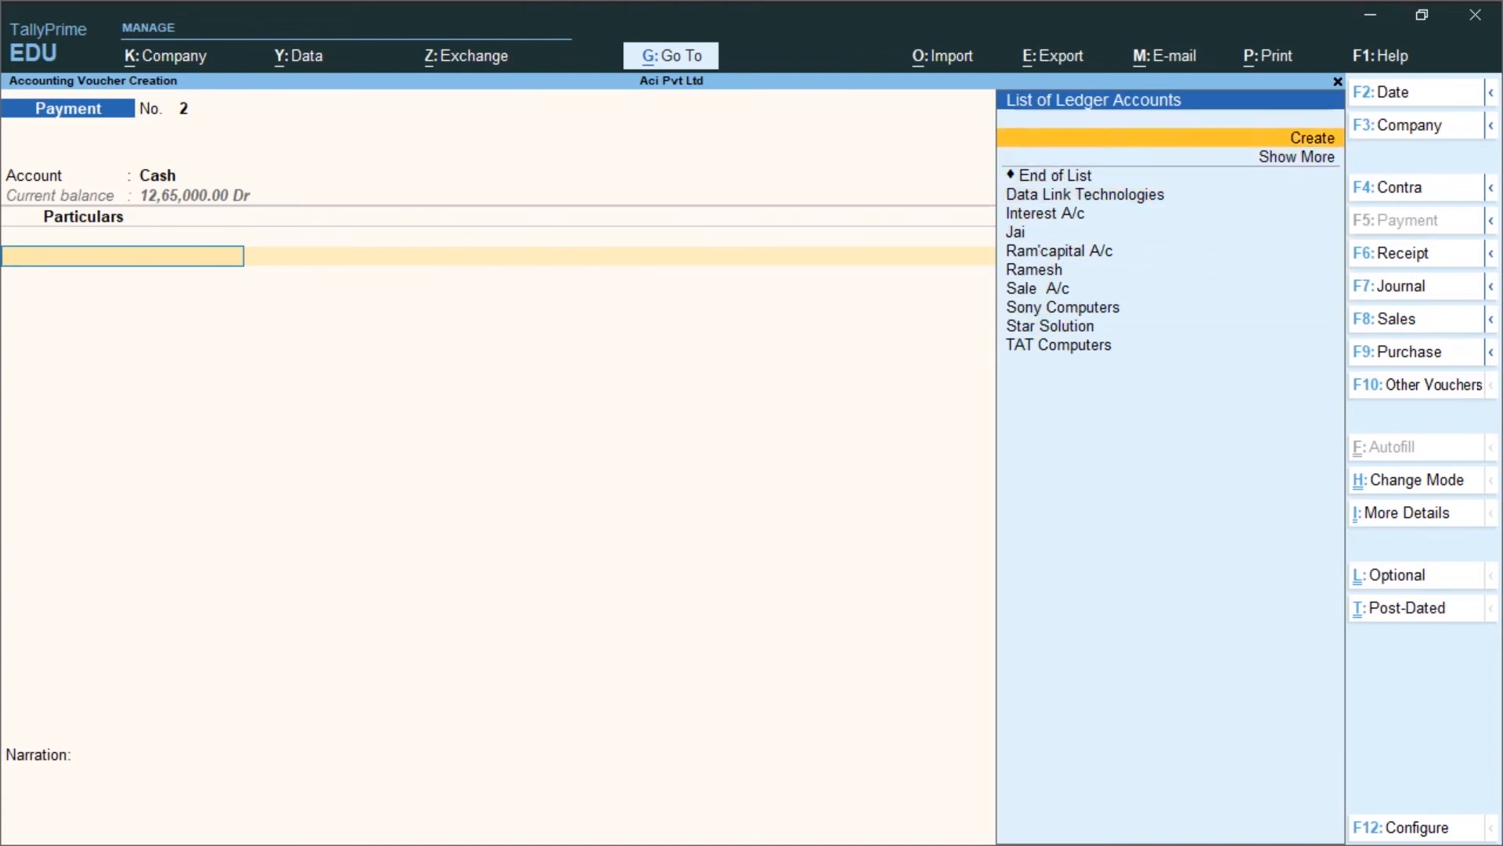
key("Return")
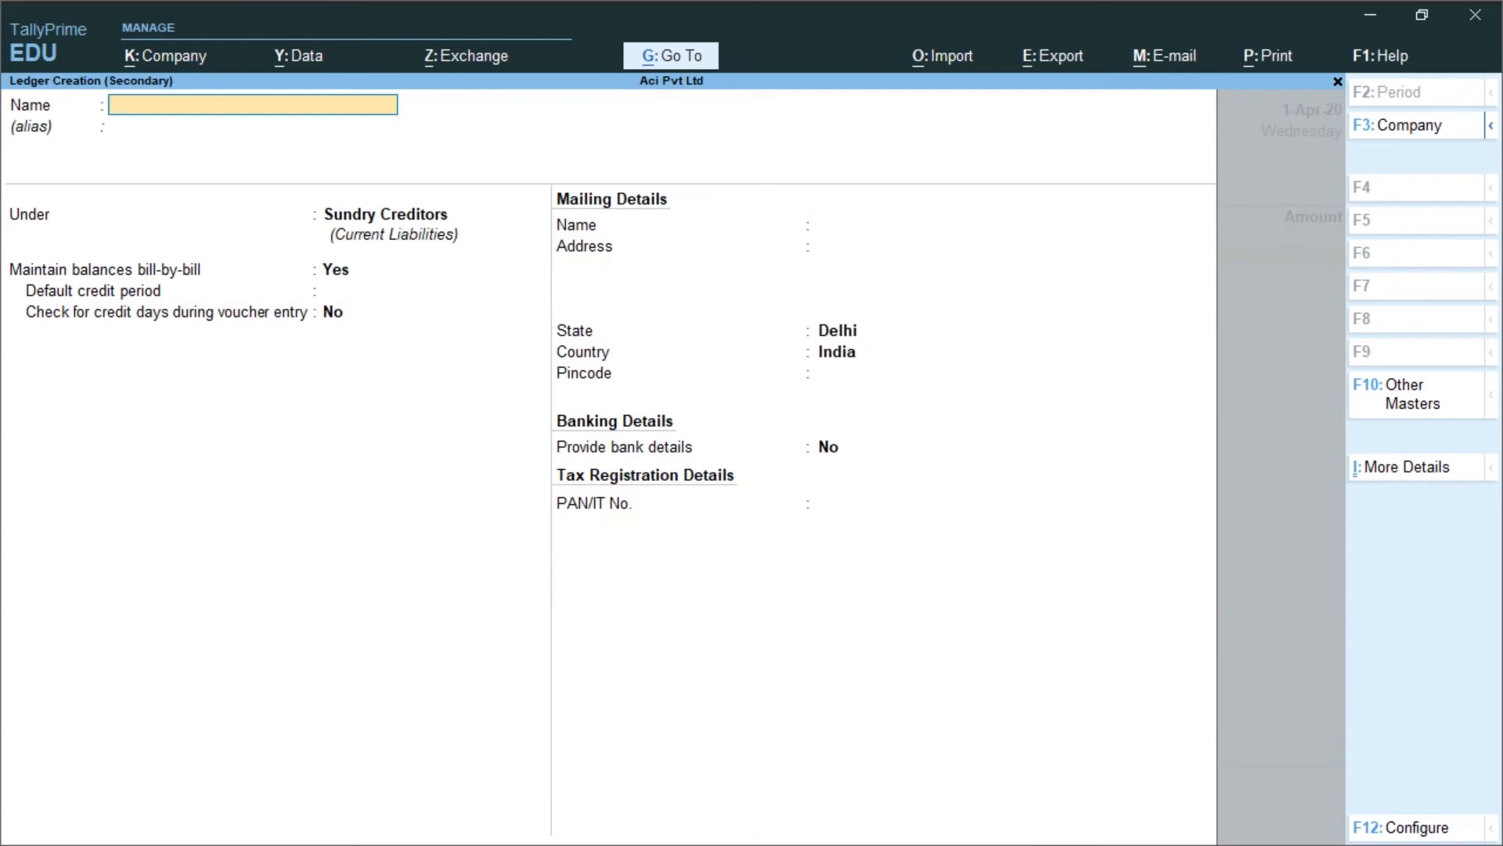
type("Stationary Charges")
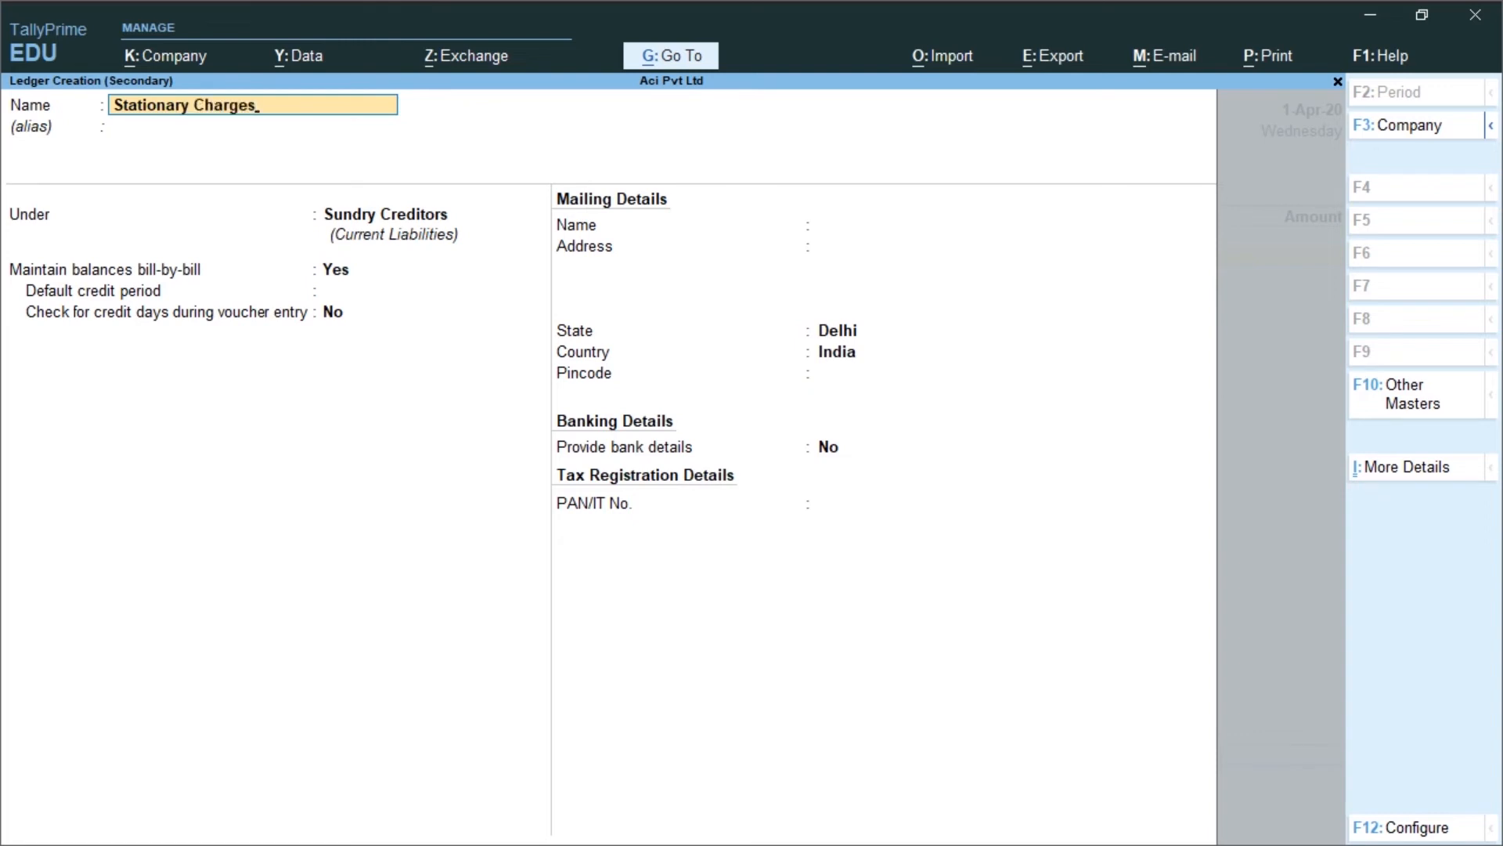
key("Return")
key("Return")
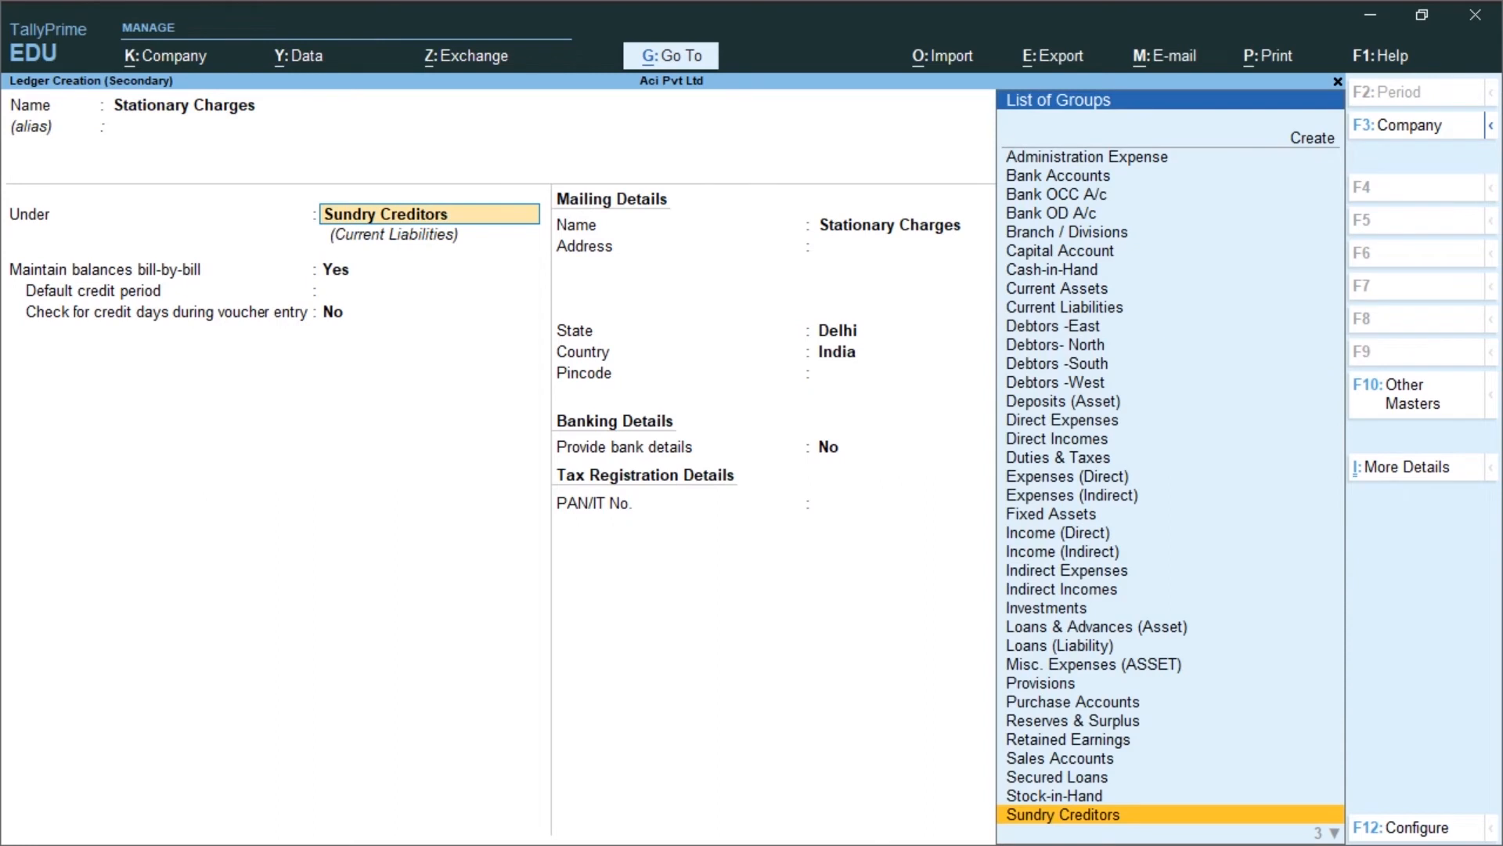
- Place the Stationary Charges ledger under Indirect Expenses with ledger type Not Applicable and save it
type("i")
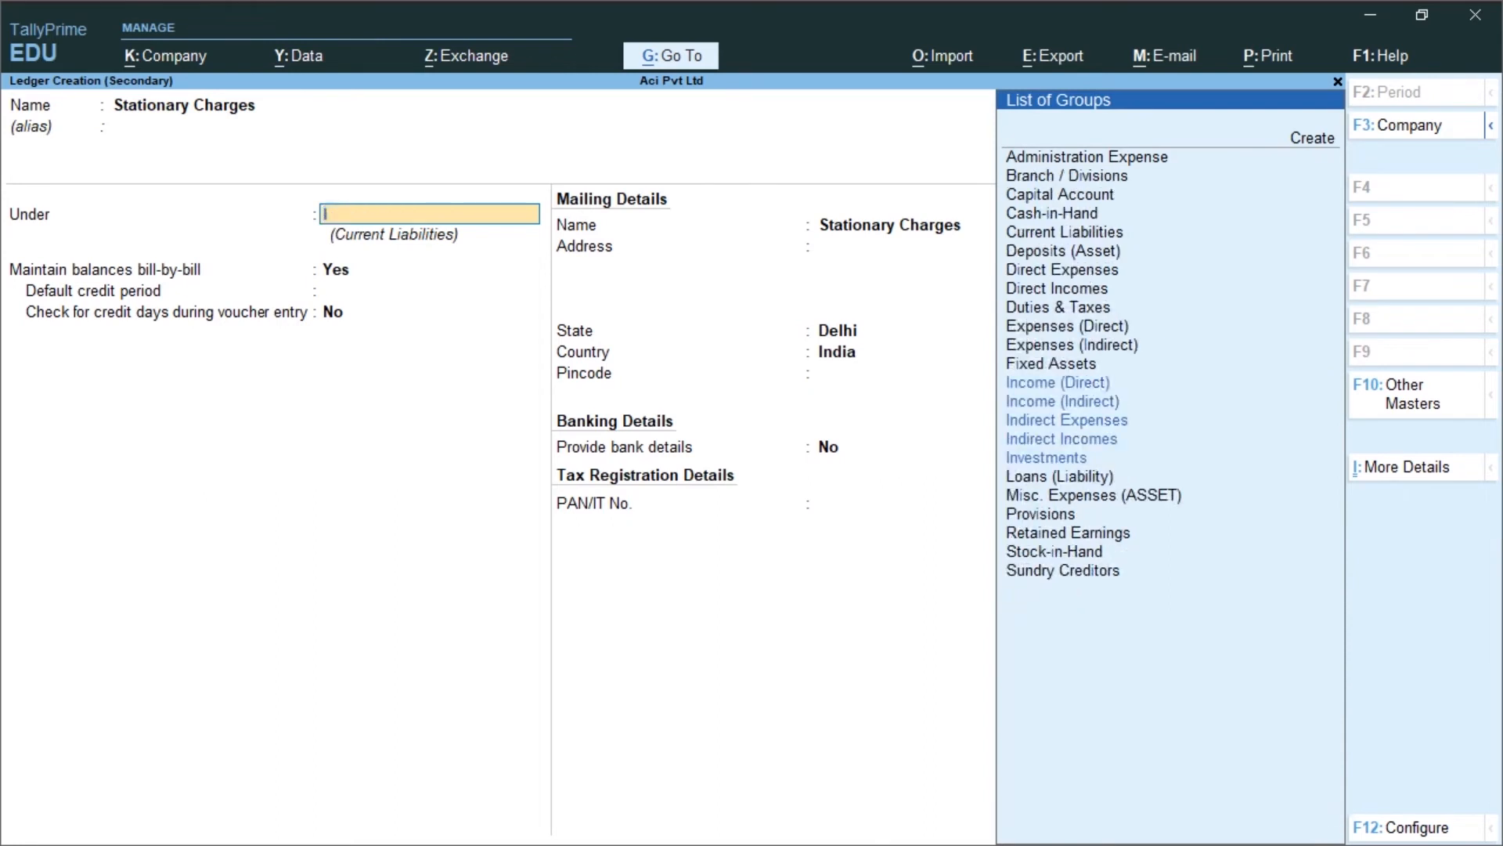
key("Down")
key("Down")
key("Down")
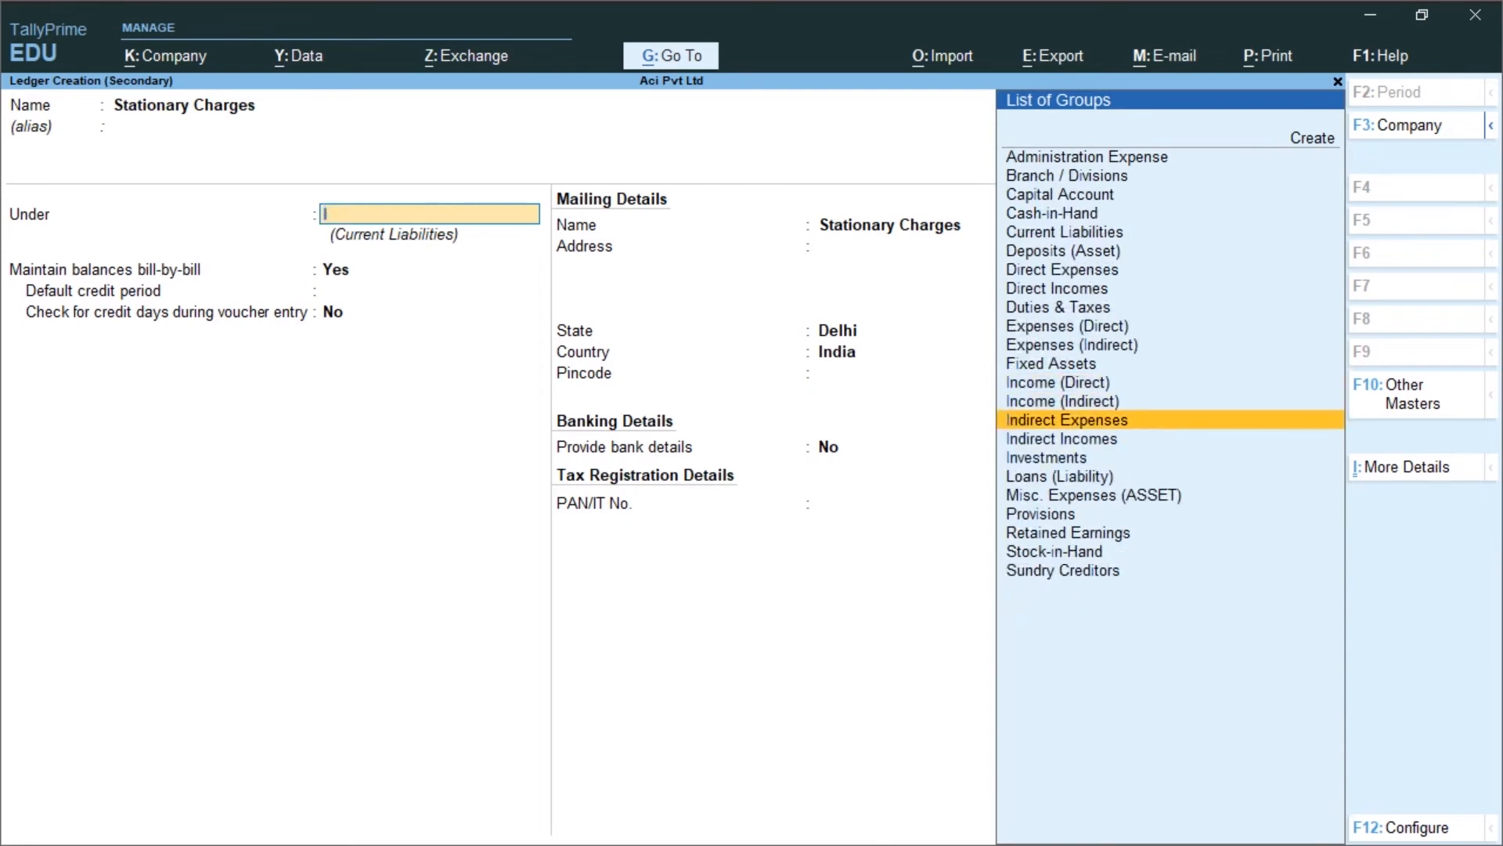
key("Return")
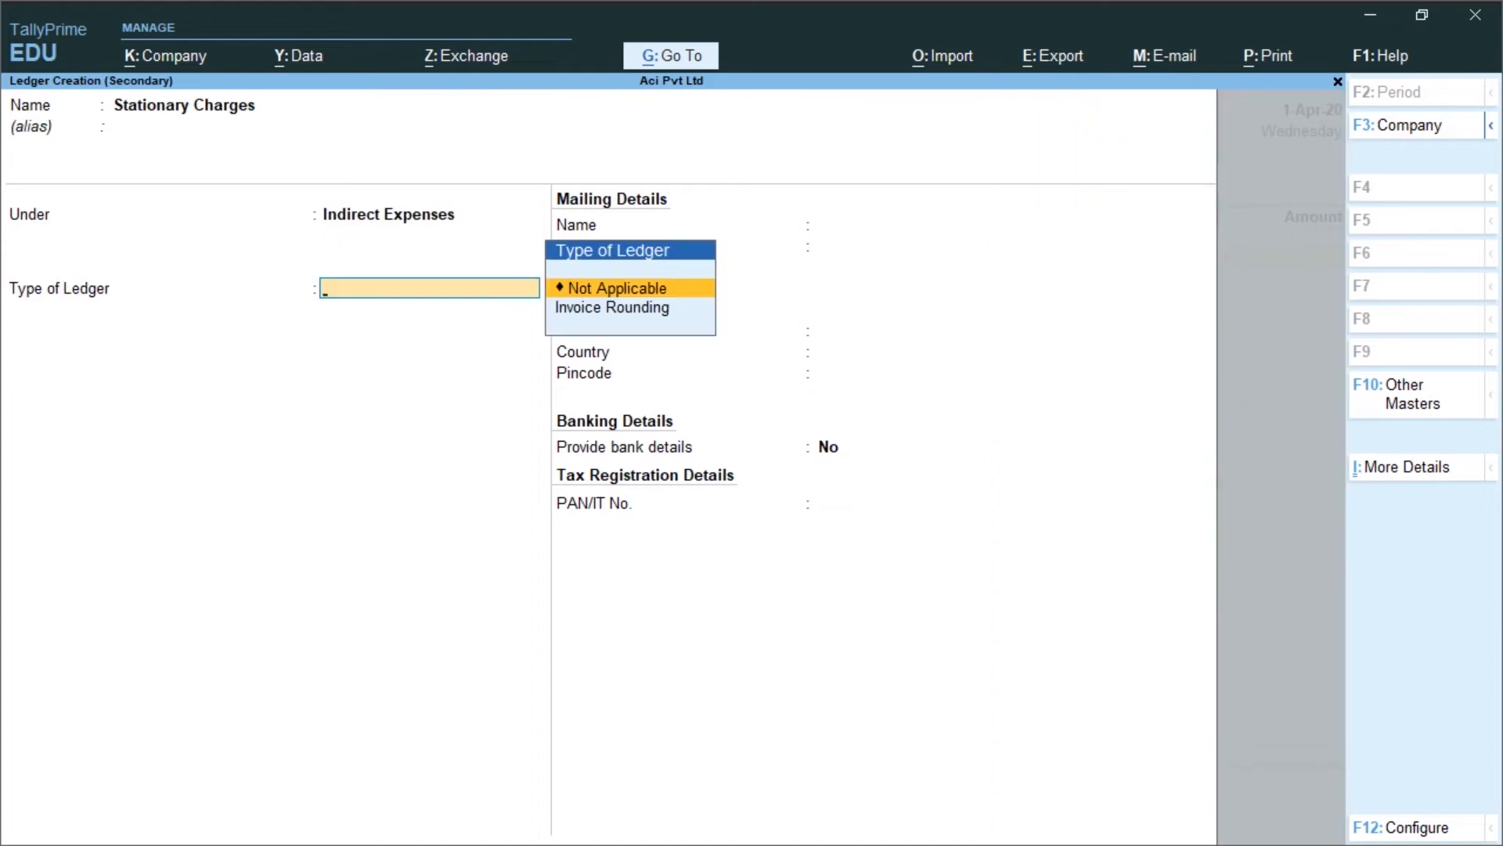
key("Return")
key("Return")
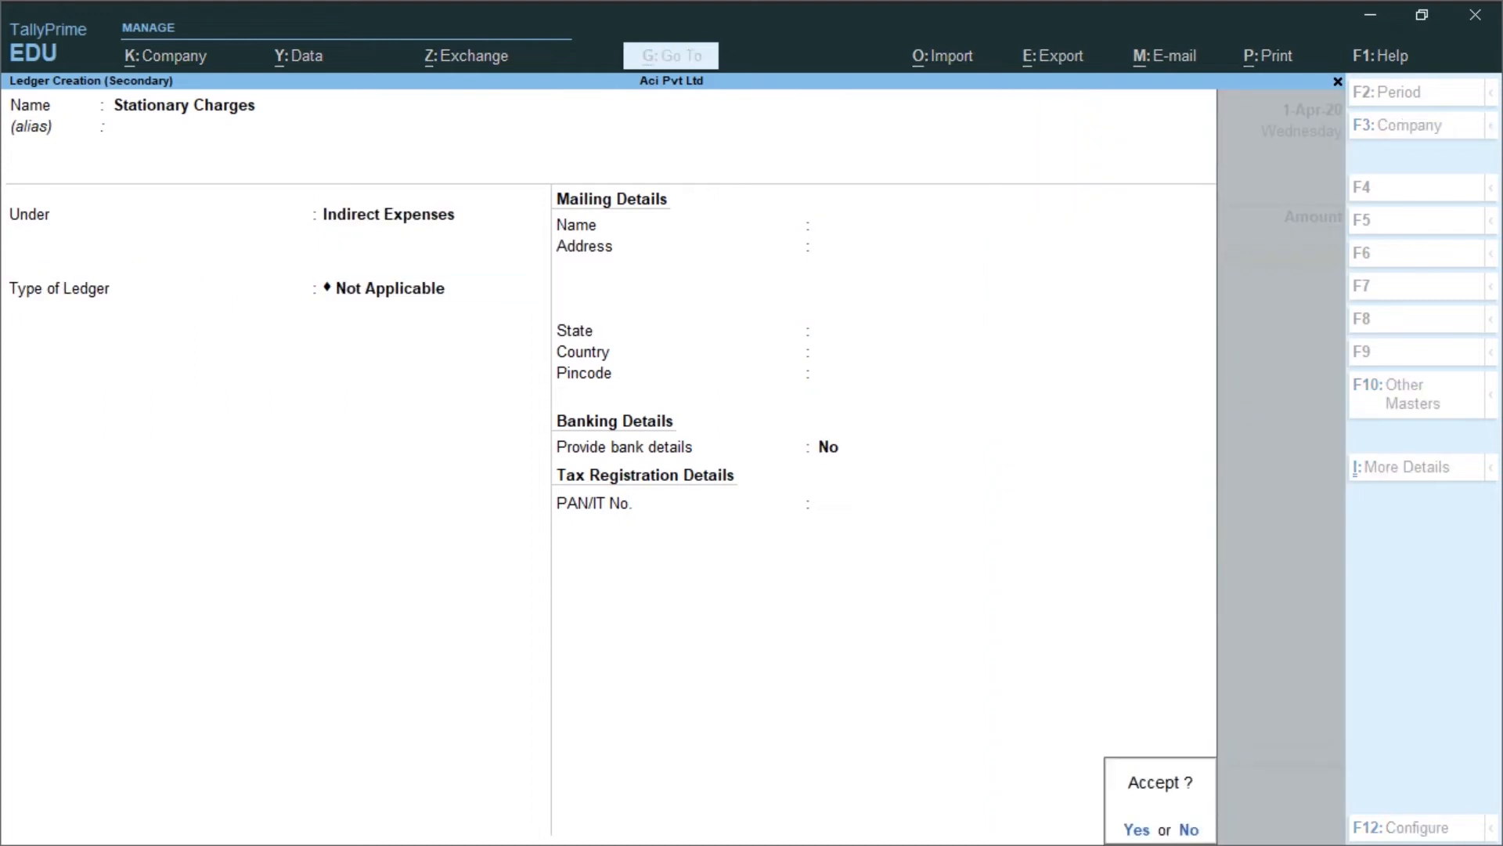
key("Return")
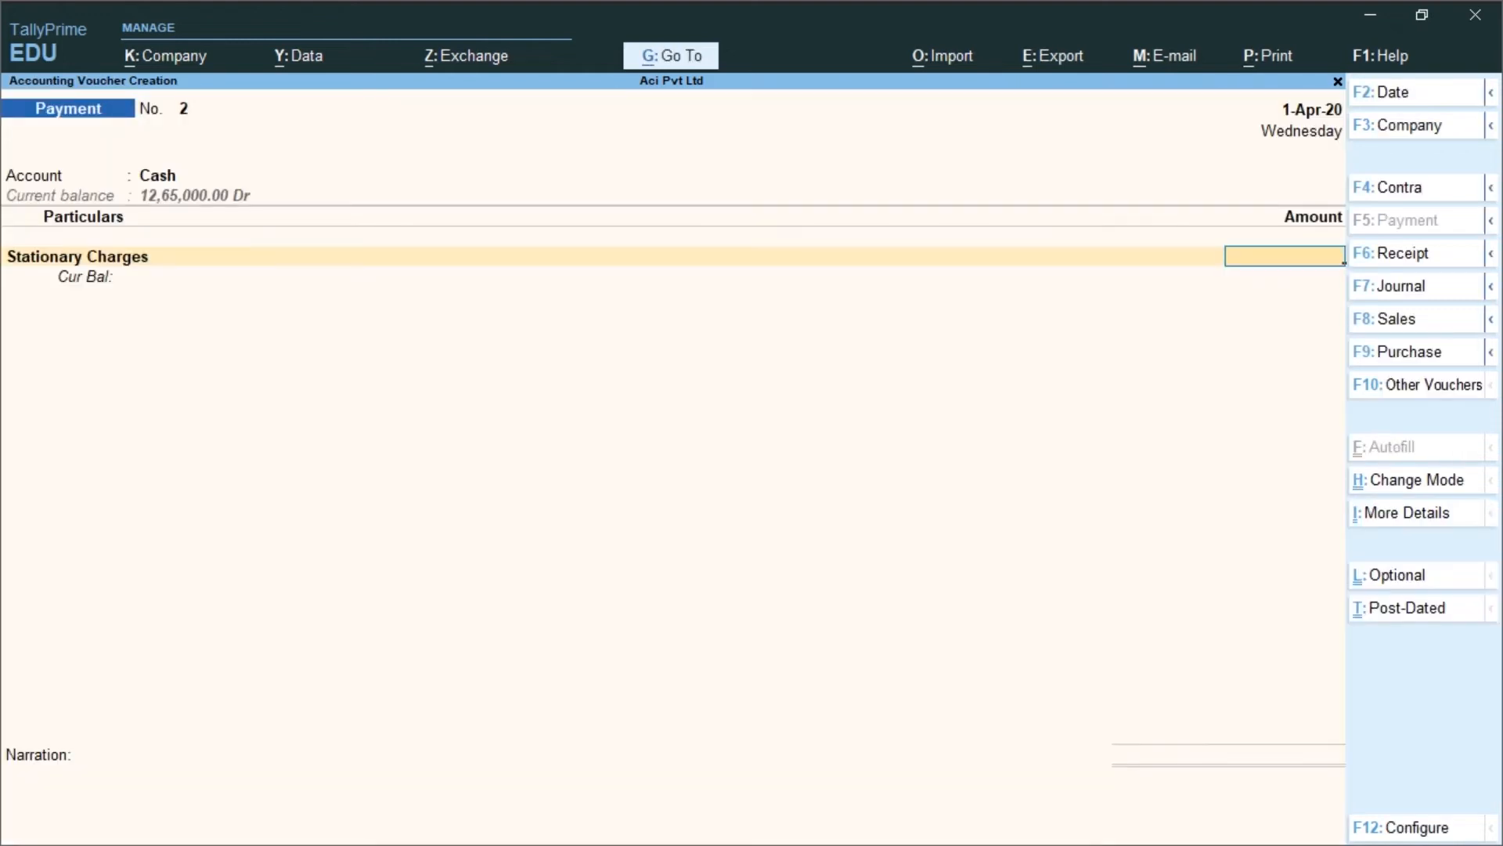
- Enter 3000 as the amount for Stationary Charges and save the payment voucher without a narration
type("3000")
key("Return")
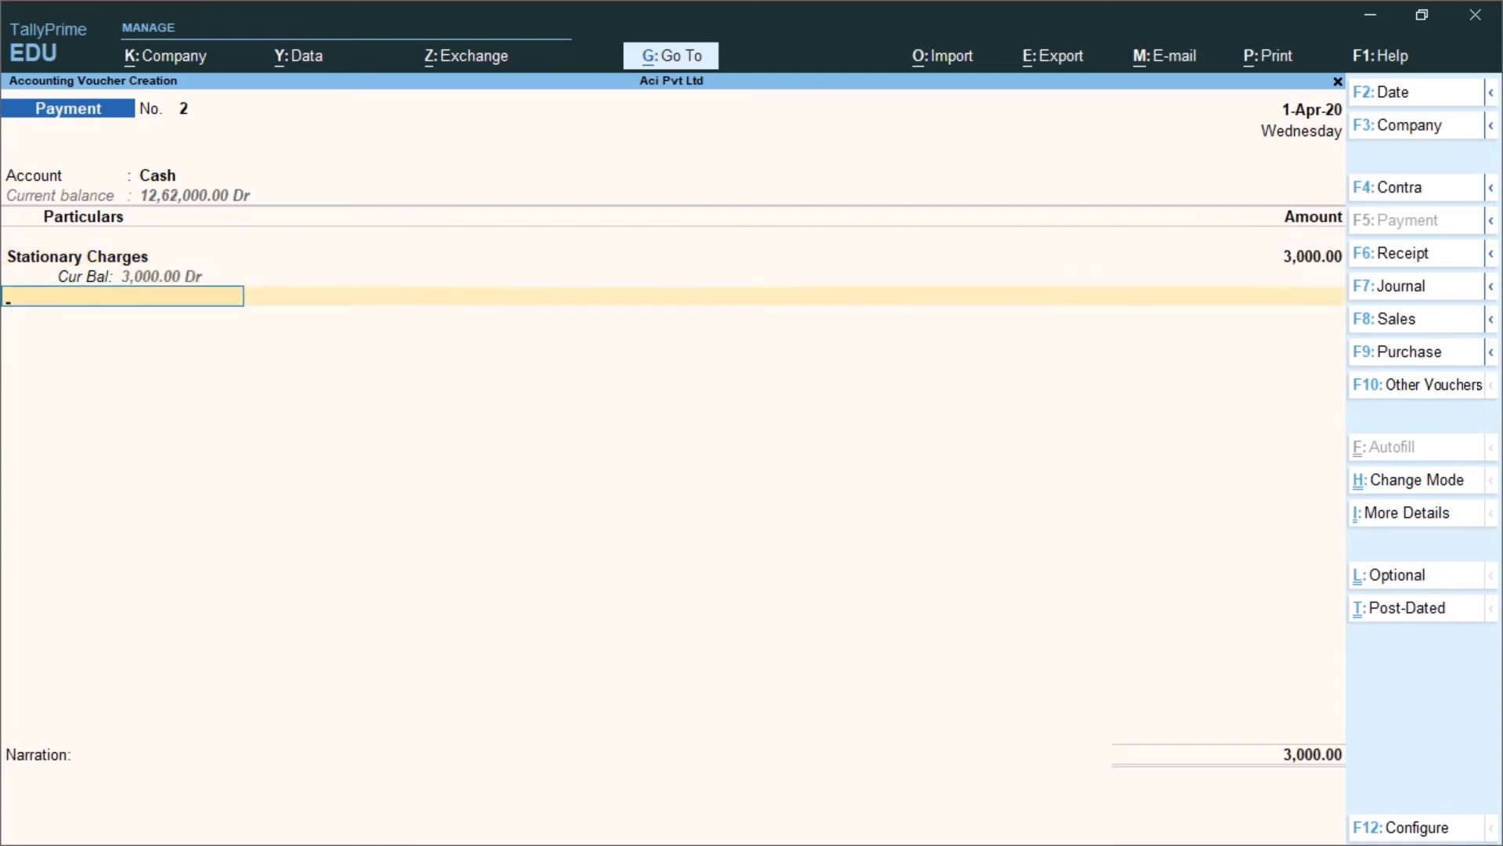
key("Return")
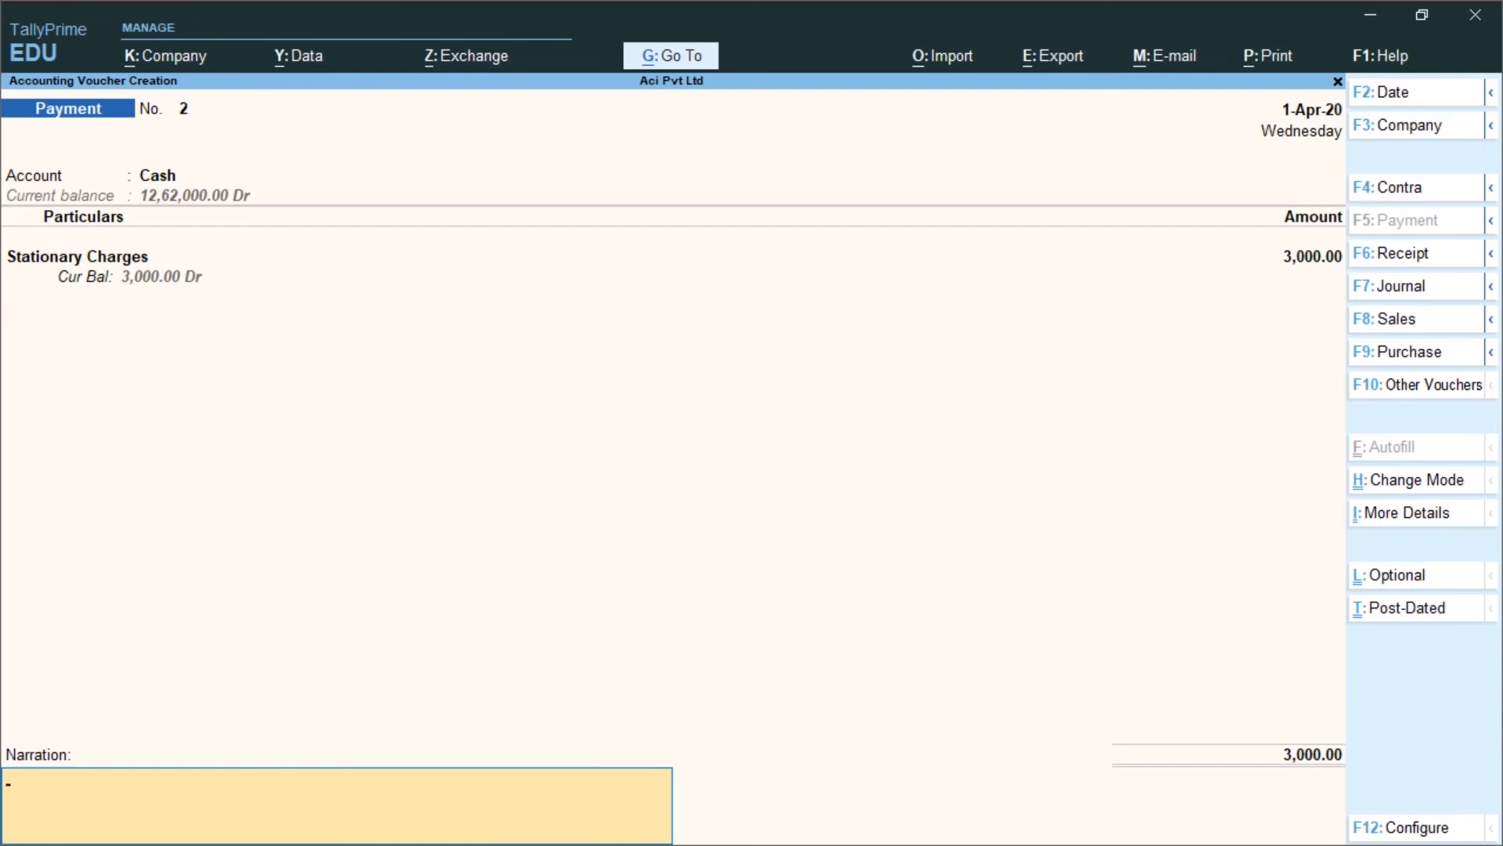
key("Return")
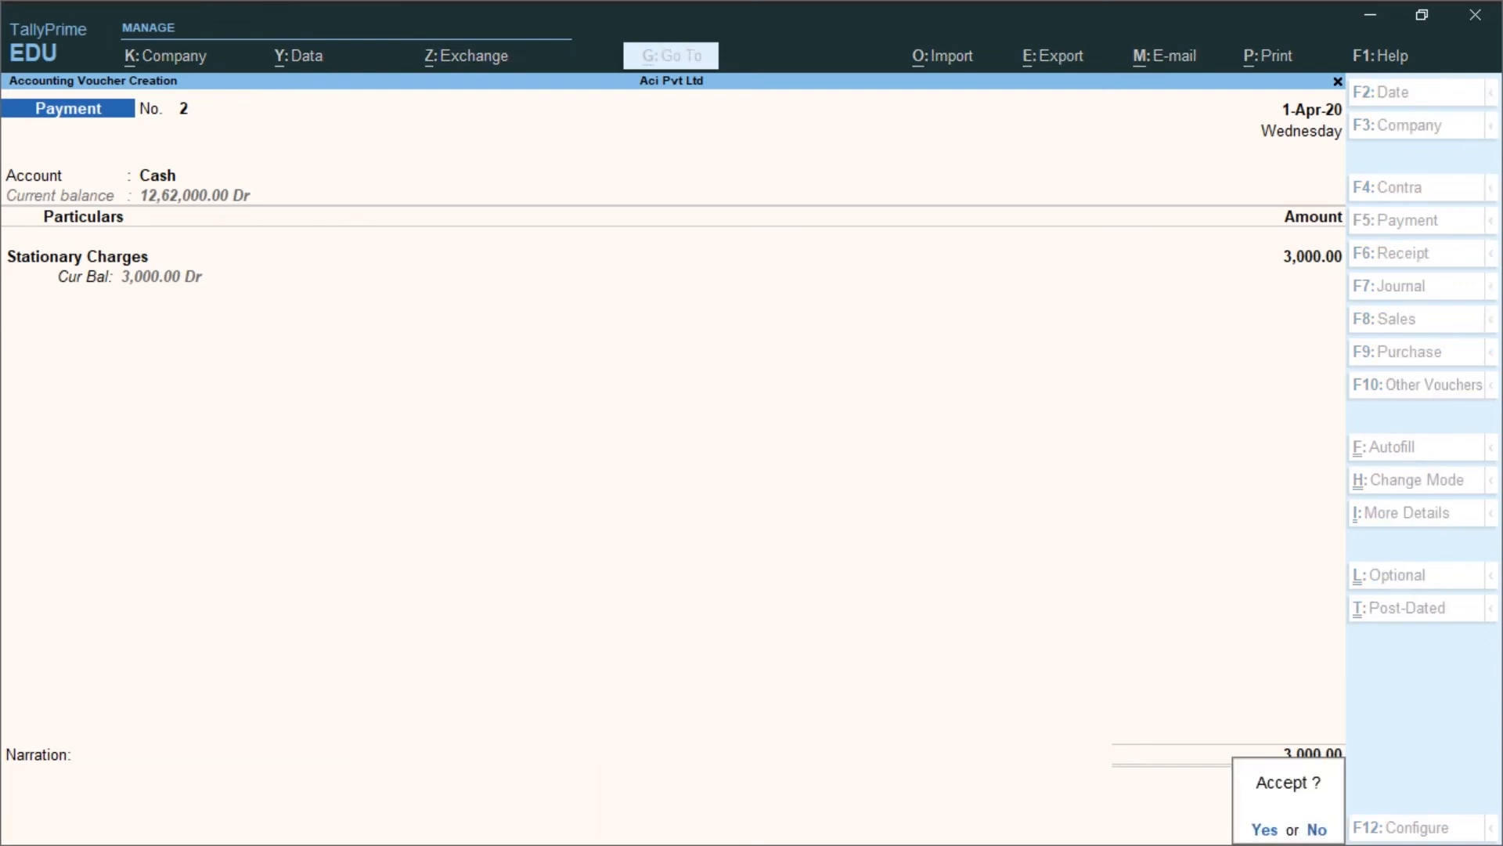
key("Return")
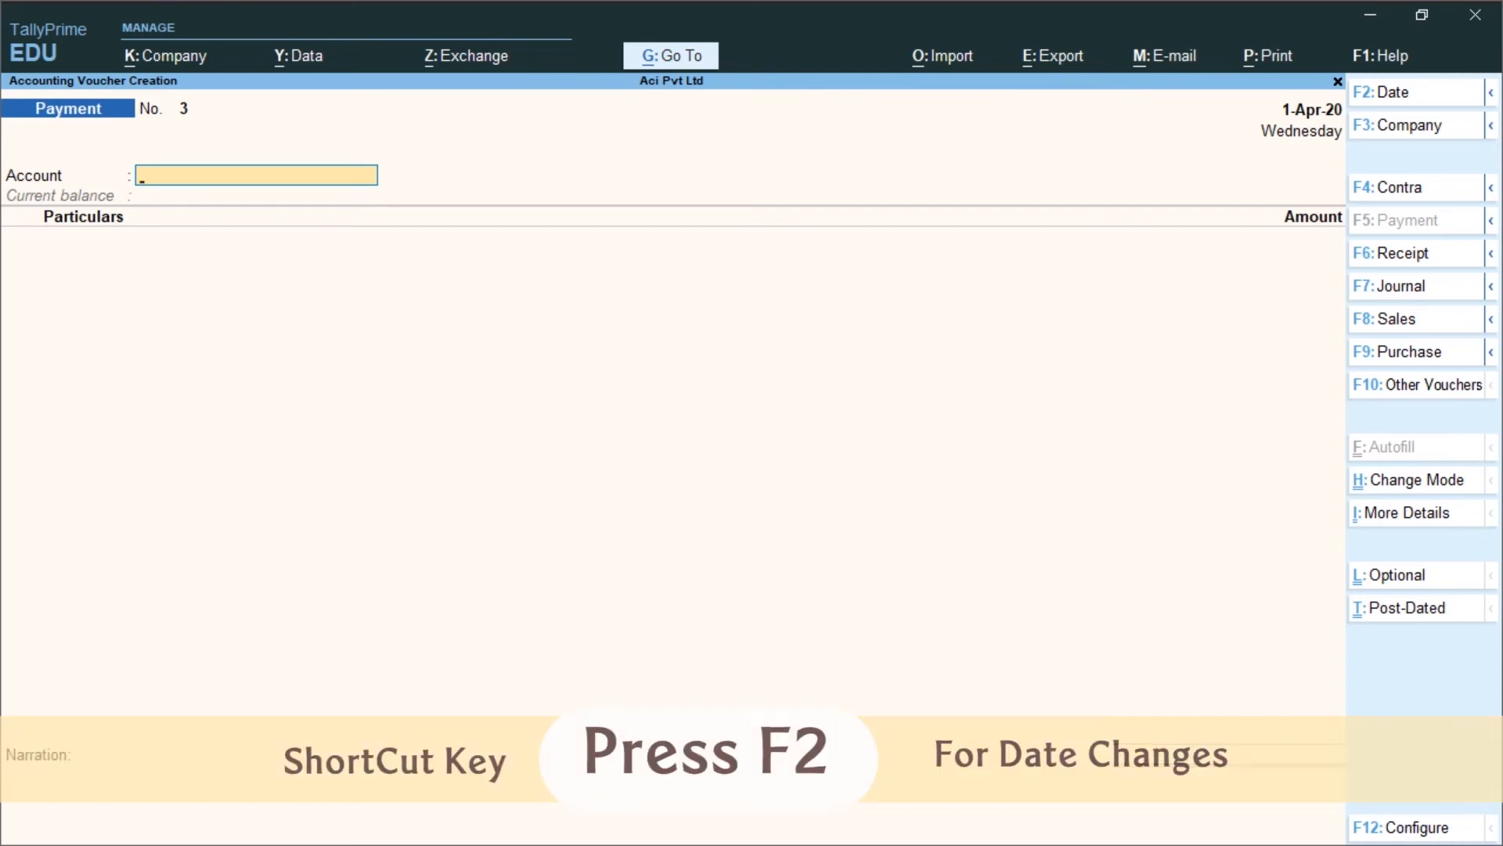
- Set the third payment voucher's date to 2-4-2020 and choose Pnb Bank as its account
key("F2")
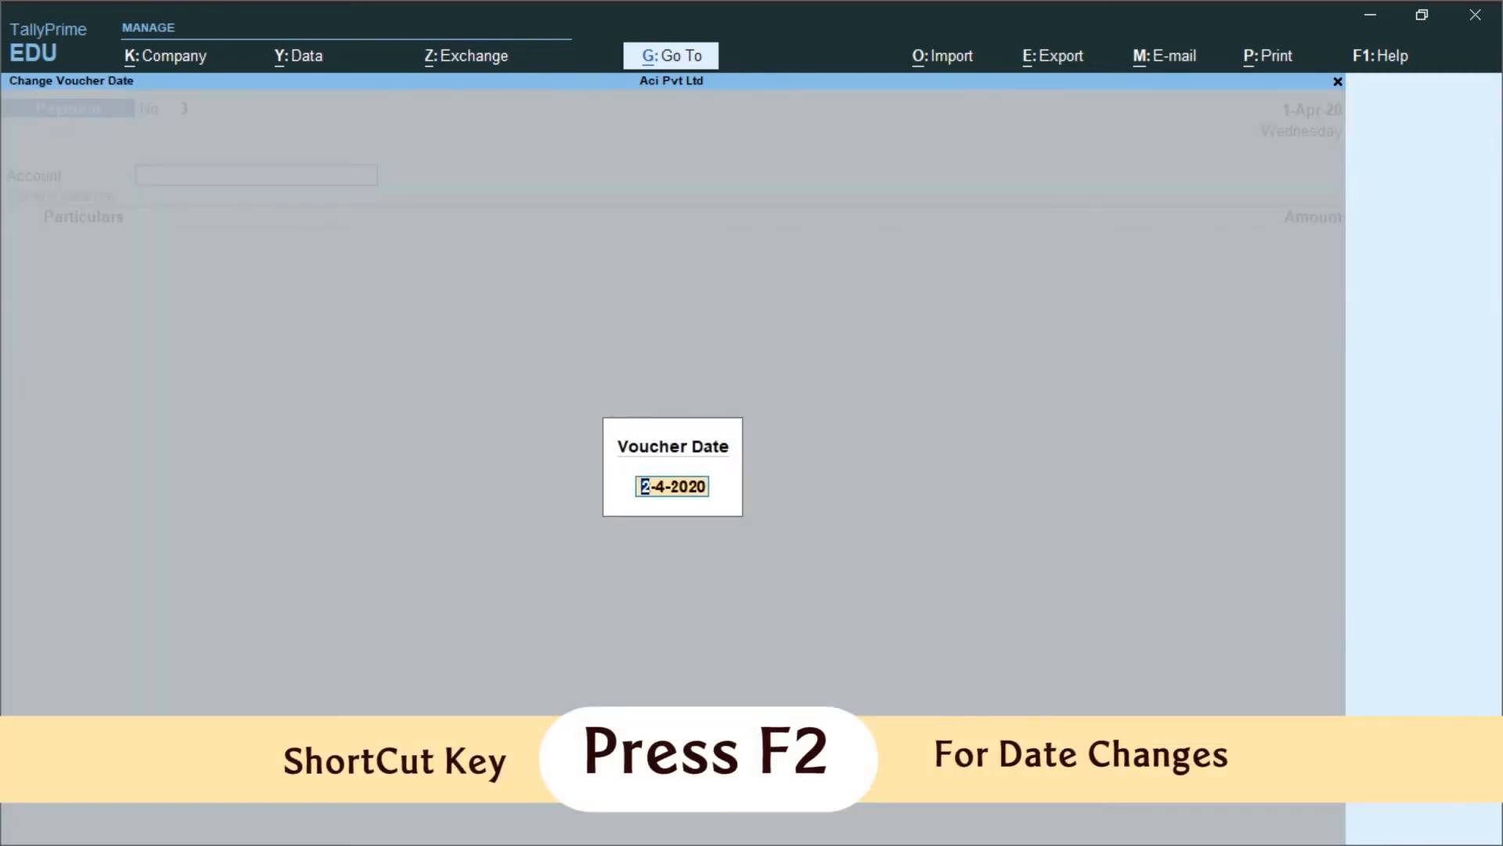
key("Return")
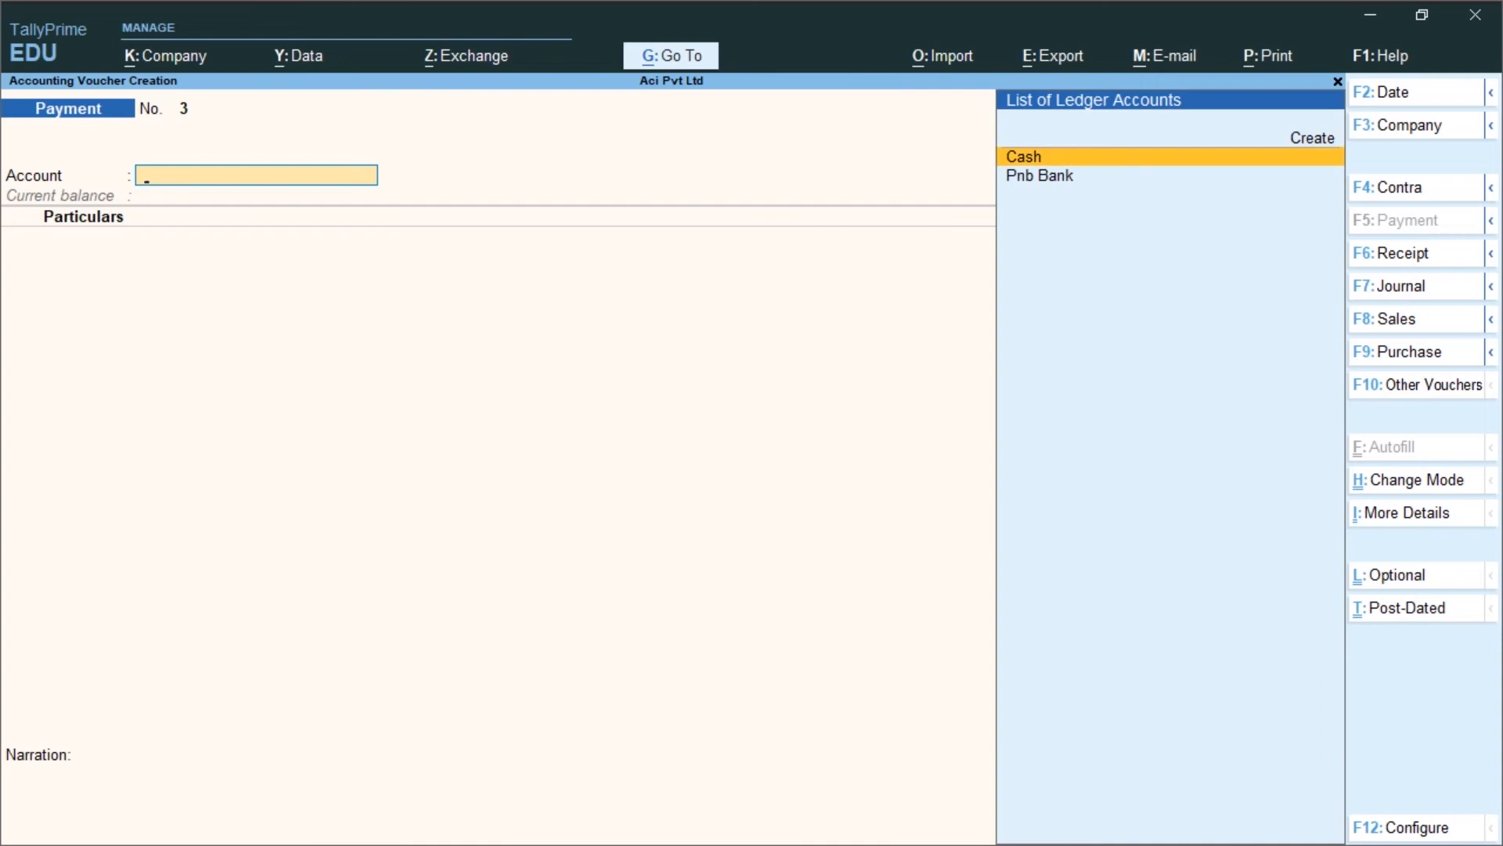
key("Down")
key("Return")
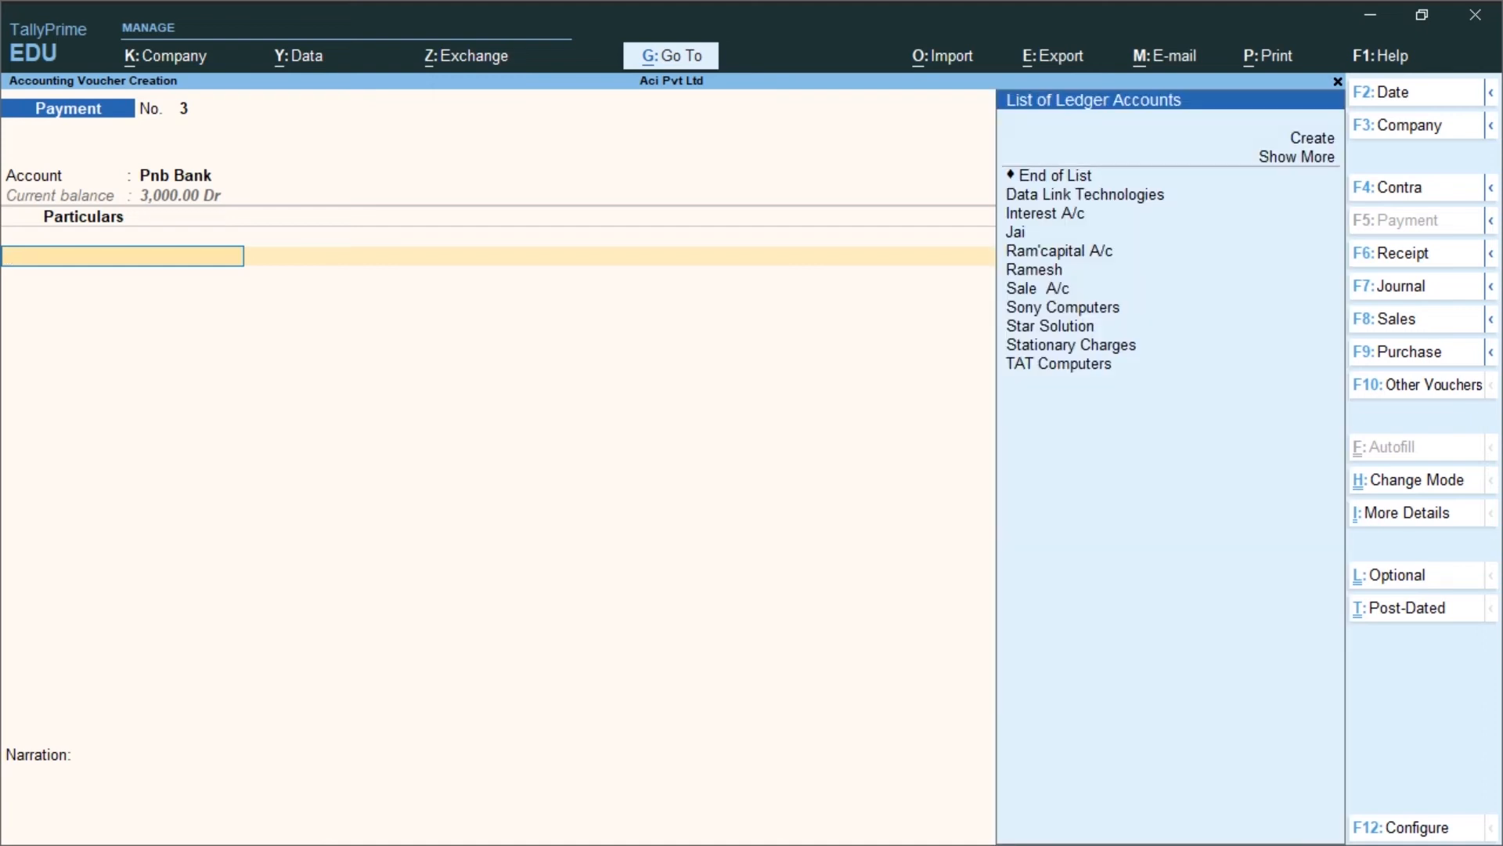
- Look through the ledger account list for a computer ledger for the third payment voucher
key("Down")
key("Down")
key("Down")
key("Down")
key("Down")
key("Down")
key("Down")
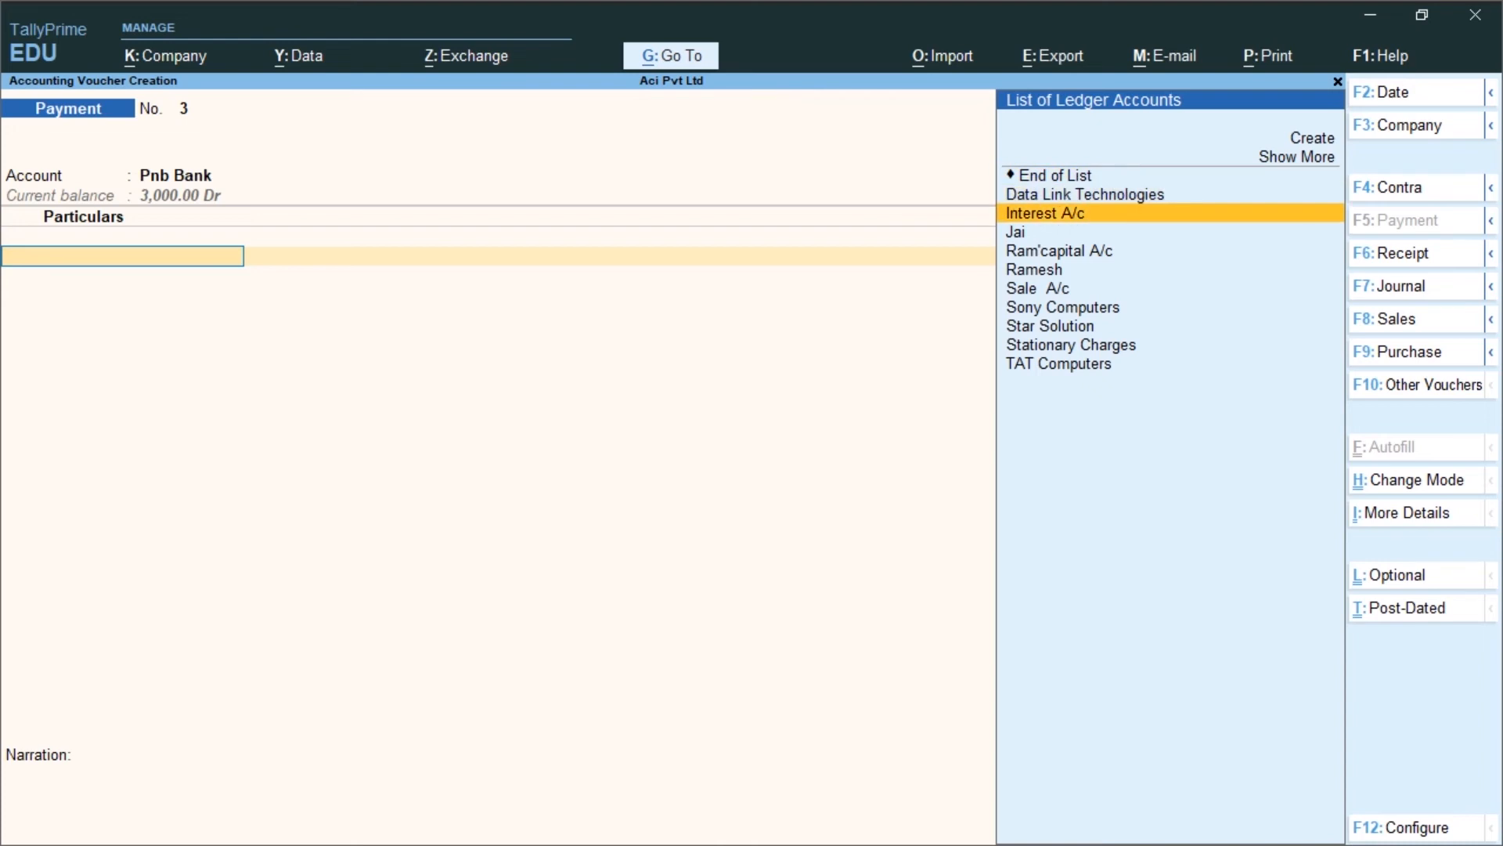
key("Down")
key("Down")
key("Down")
key("Down")
key("Down")
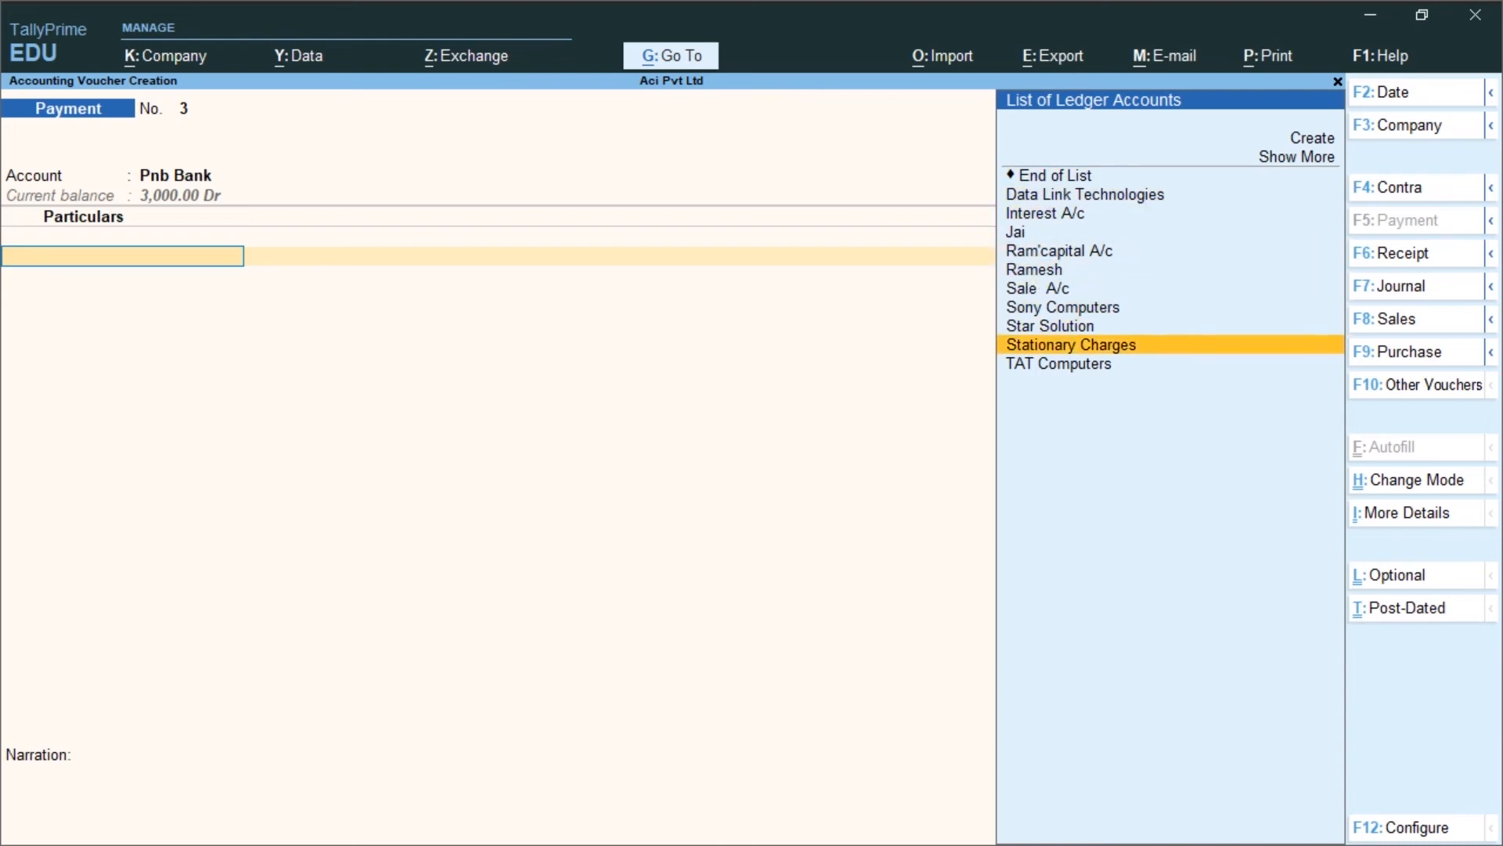
key("Down")
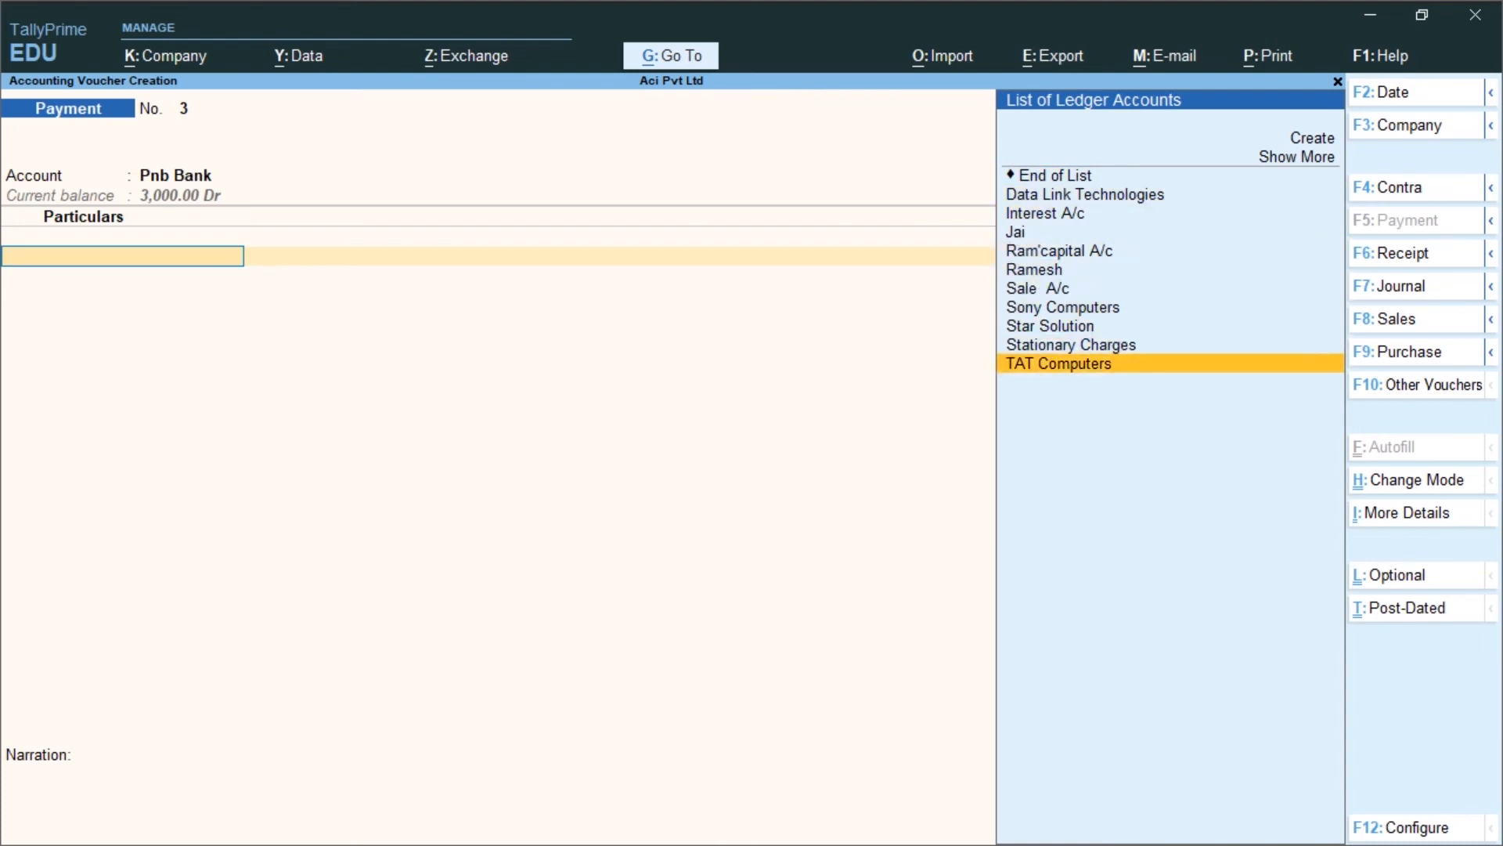
- Start creating a new ledger from the voucher's Particulars and name it Computer A/c without an alias
key("Up")
key("Up")
key("Up")
key("Up")
key("Up")
key("Up")
key("Up")
key("Up")
key("Up")
key("Up")
key("Up")
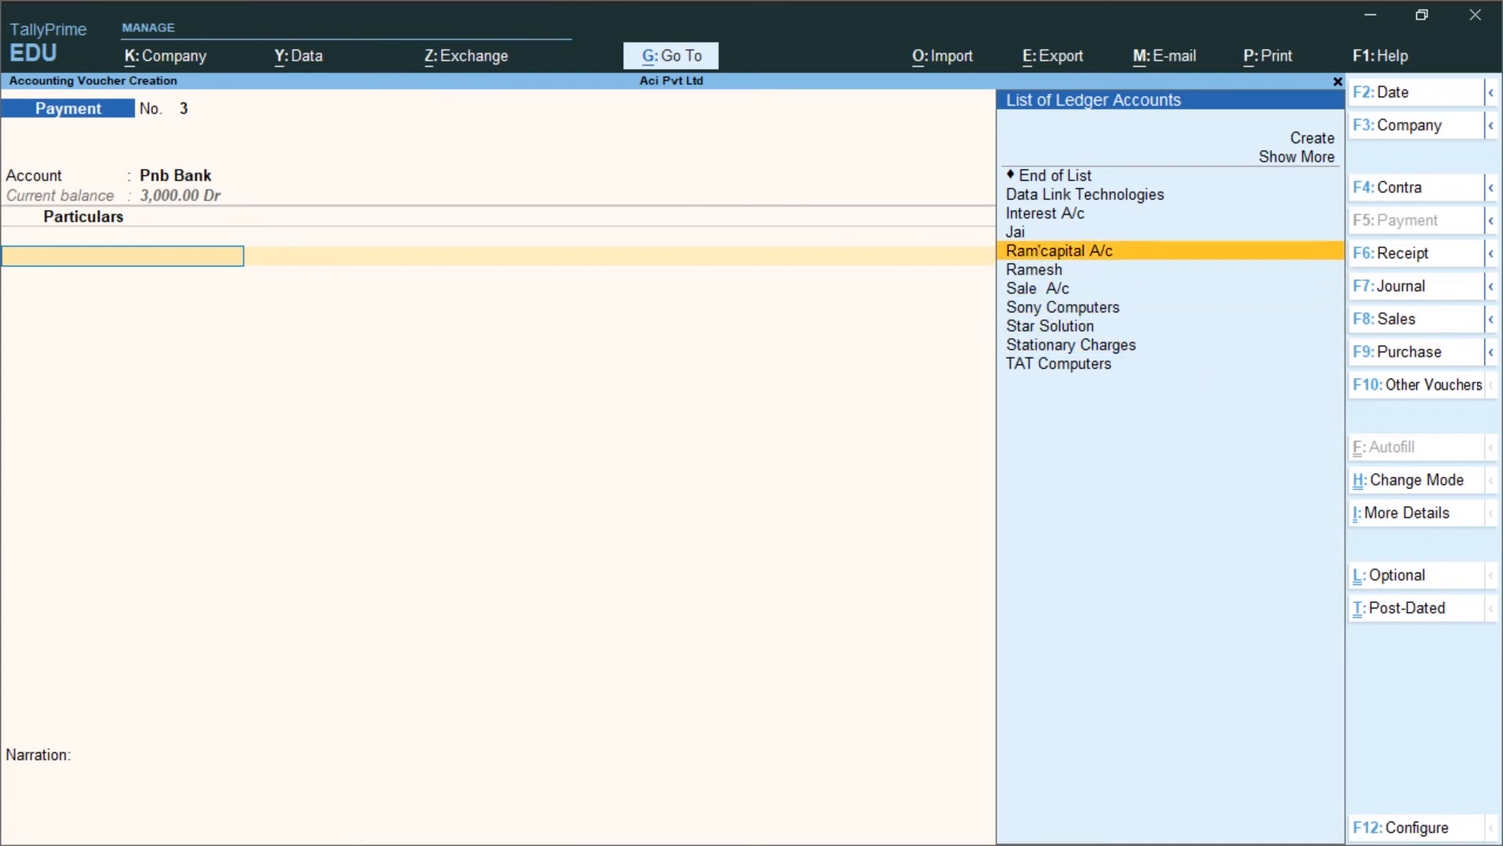
key("Up")
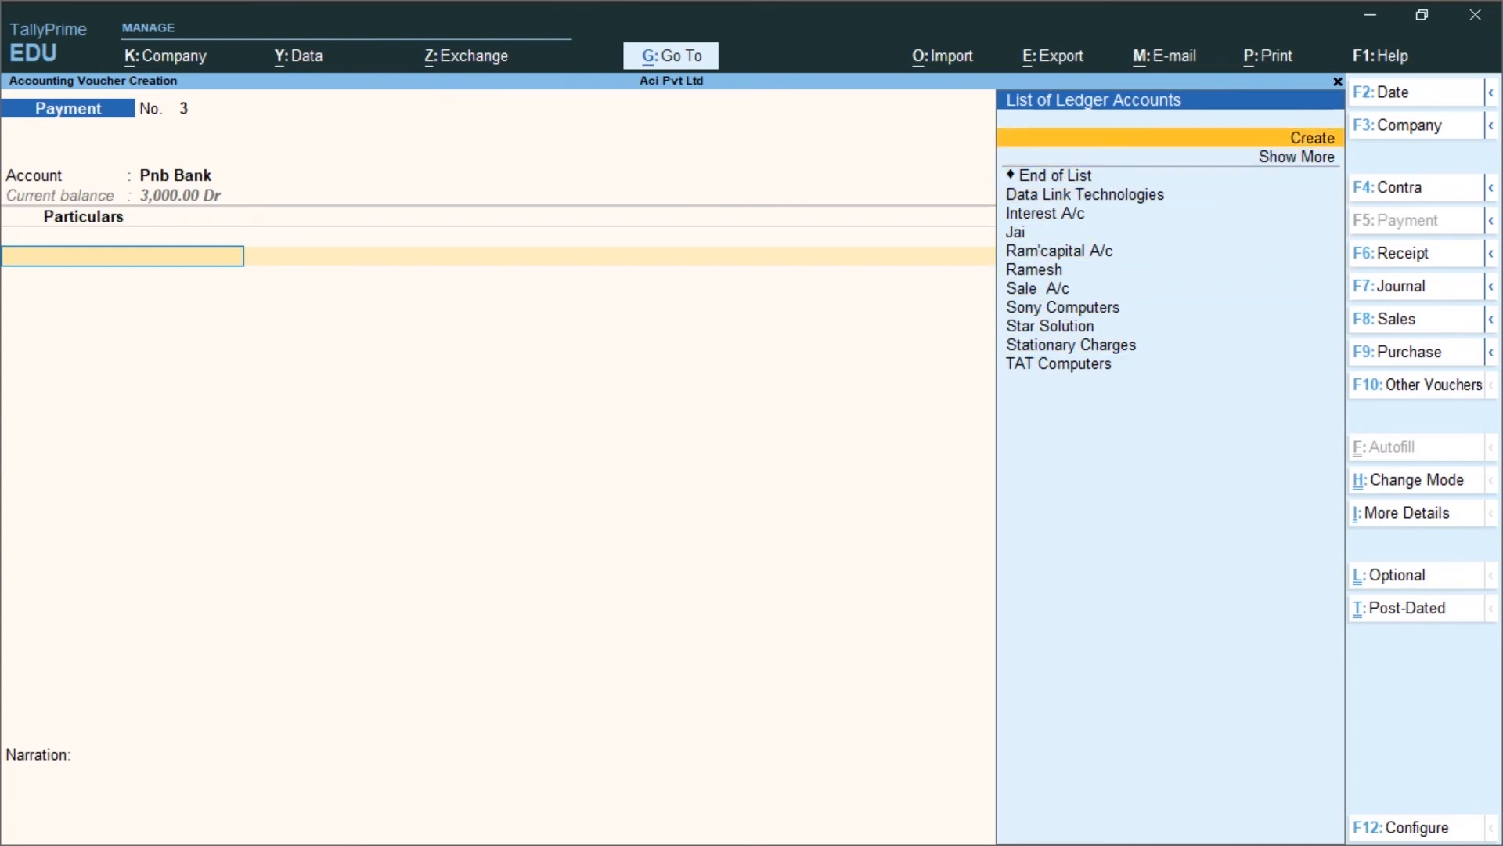
key("Return")
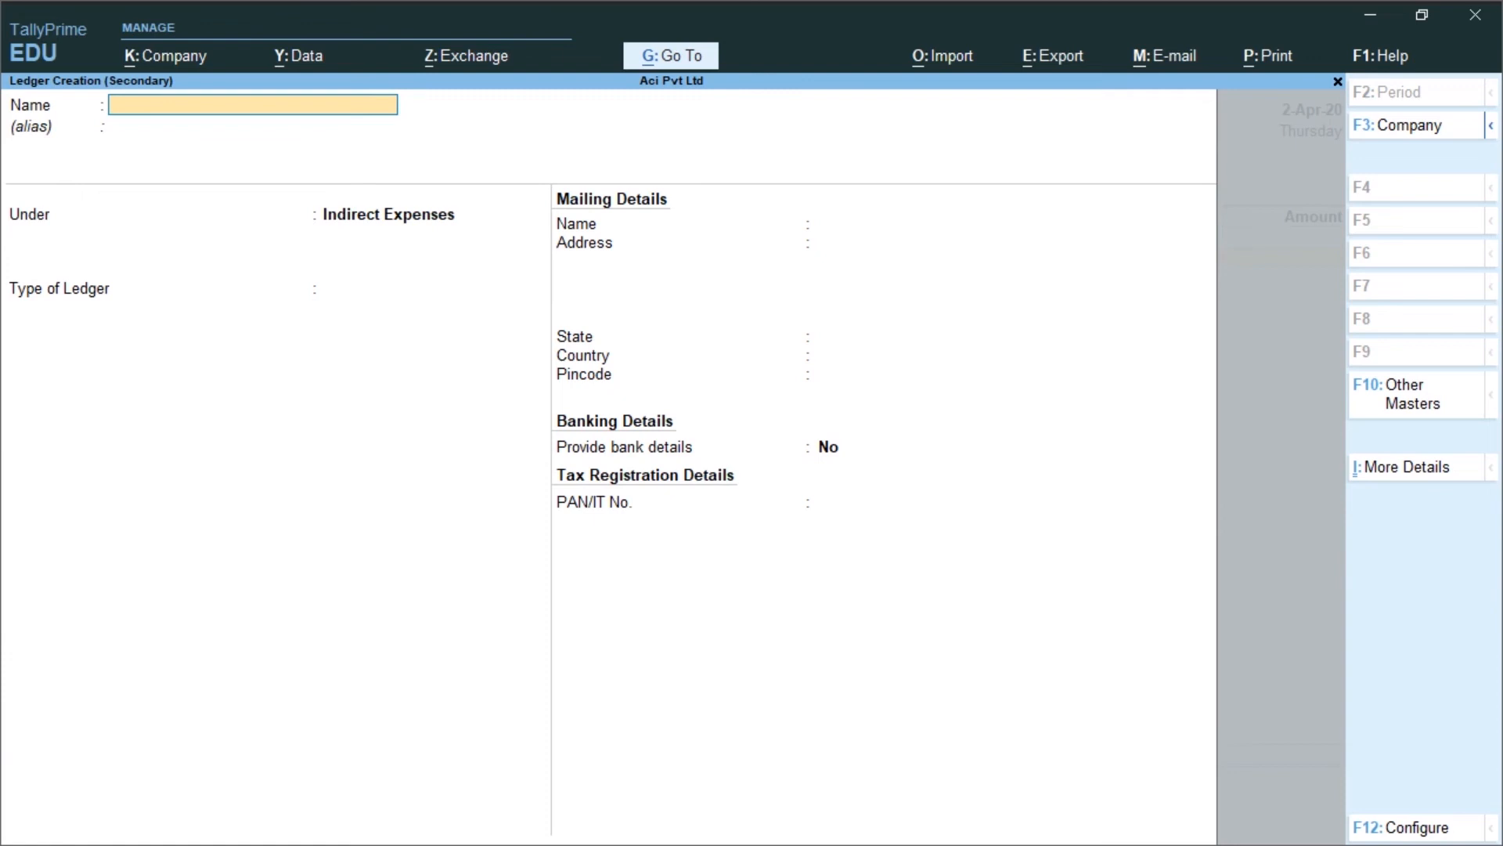
type("Computer a/c")
key("Return")
key("Return")
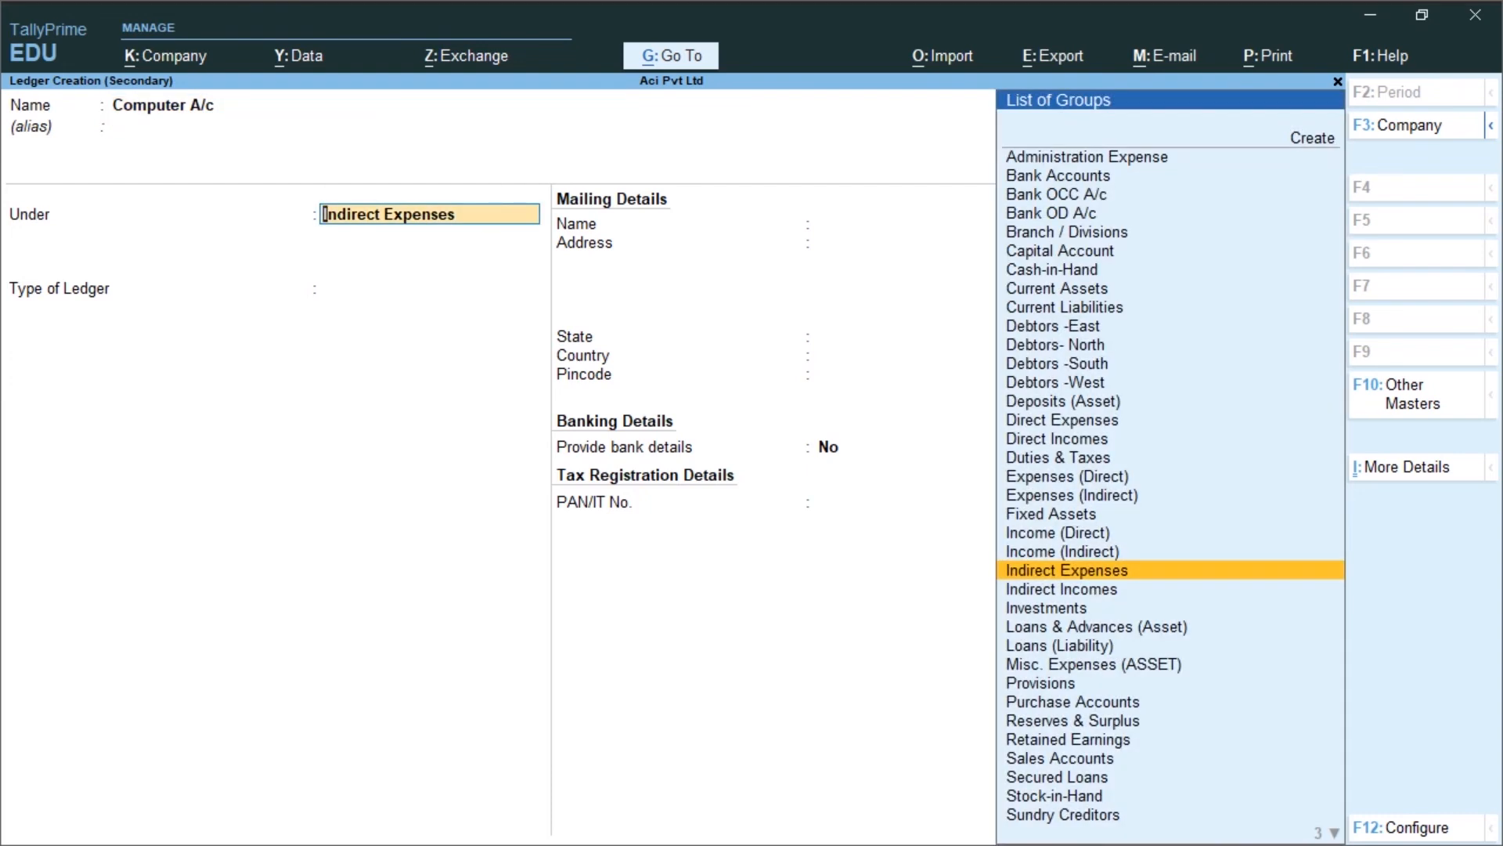
- Place the Computer A/c ledger under Current Assets, keep its remaining default details and save it
type("a")
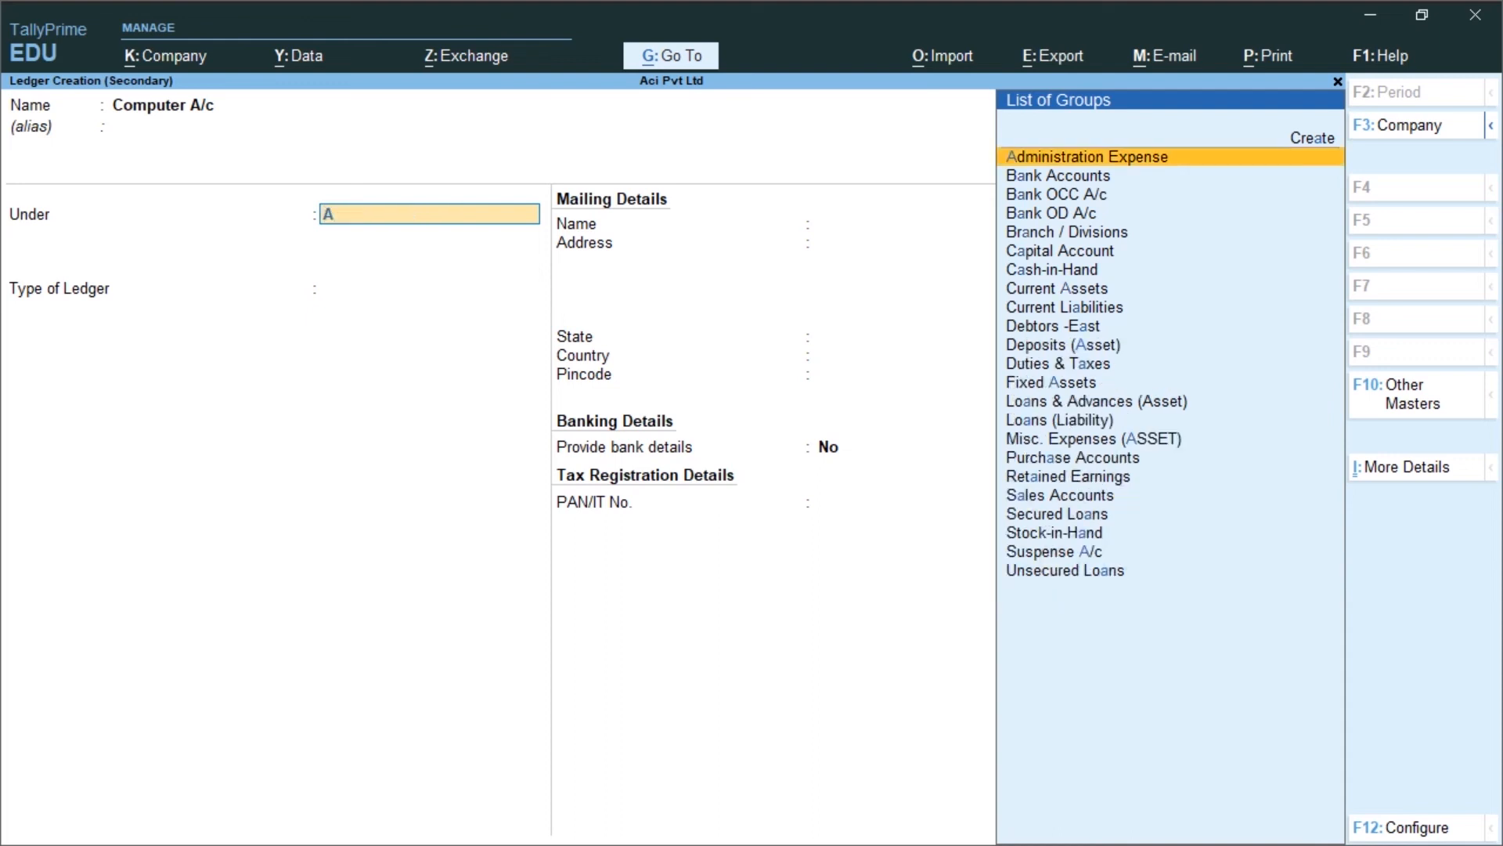
key("BackSpace")
type("c")
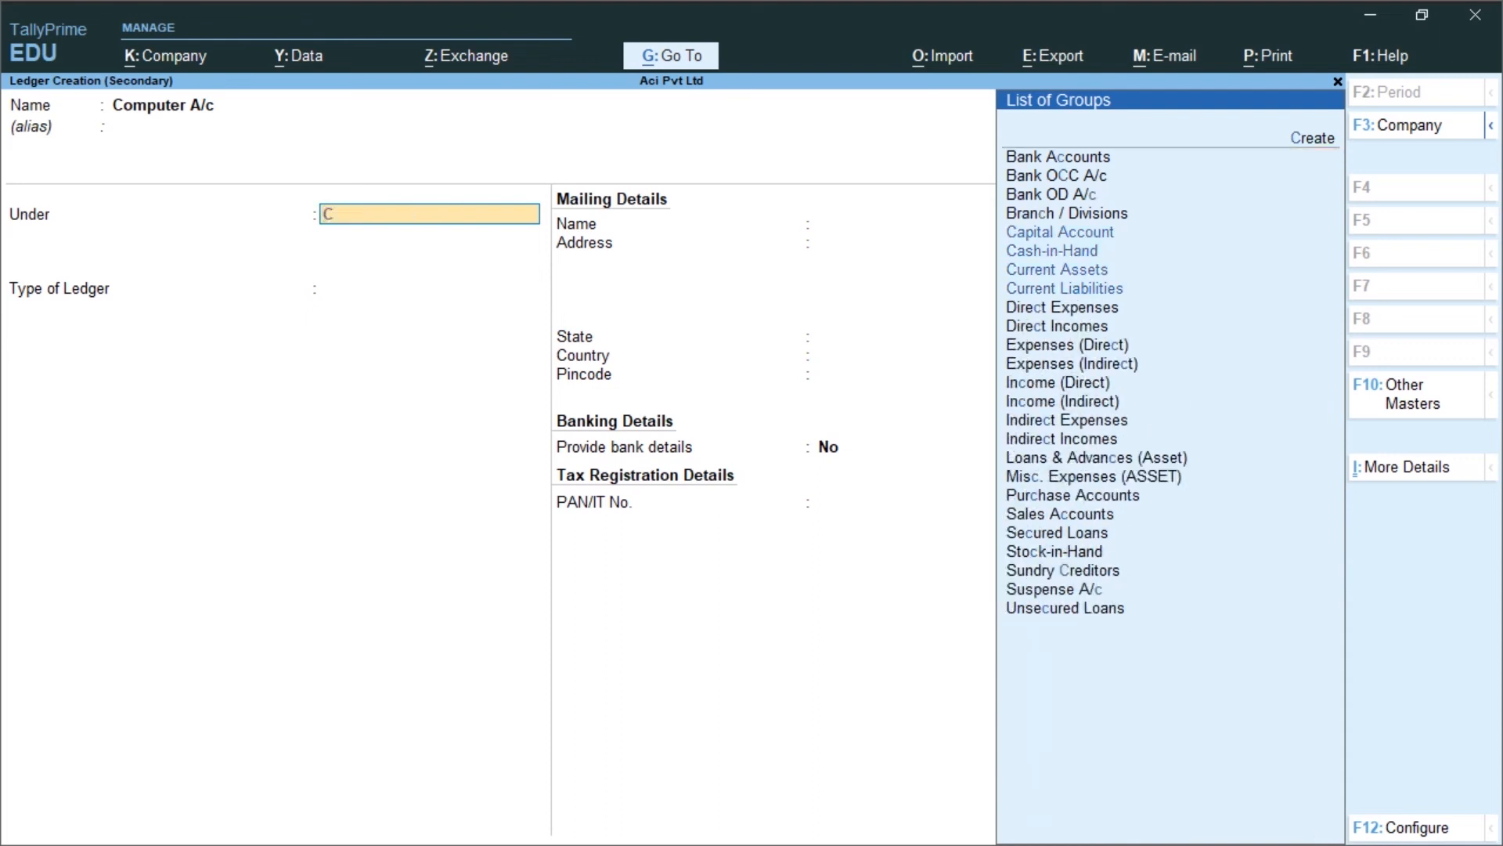
key("Down")
key("Down")
key("Down")
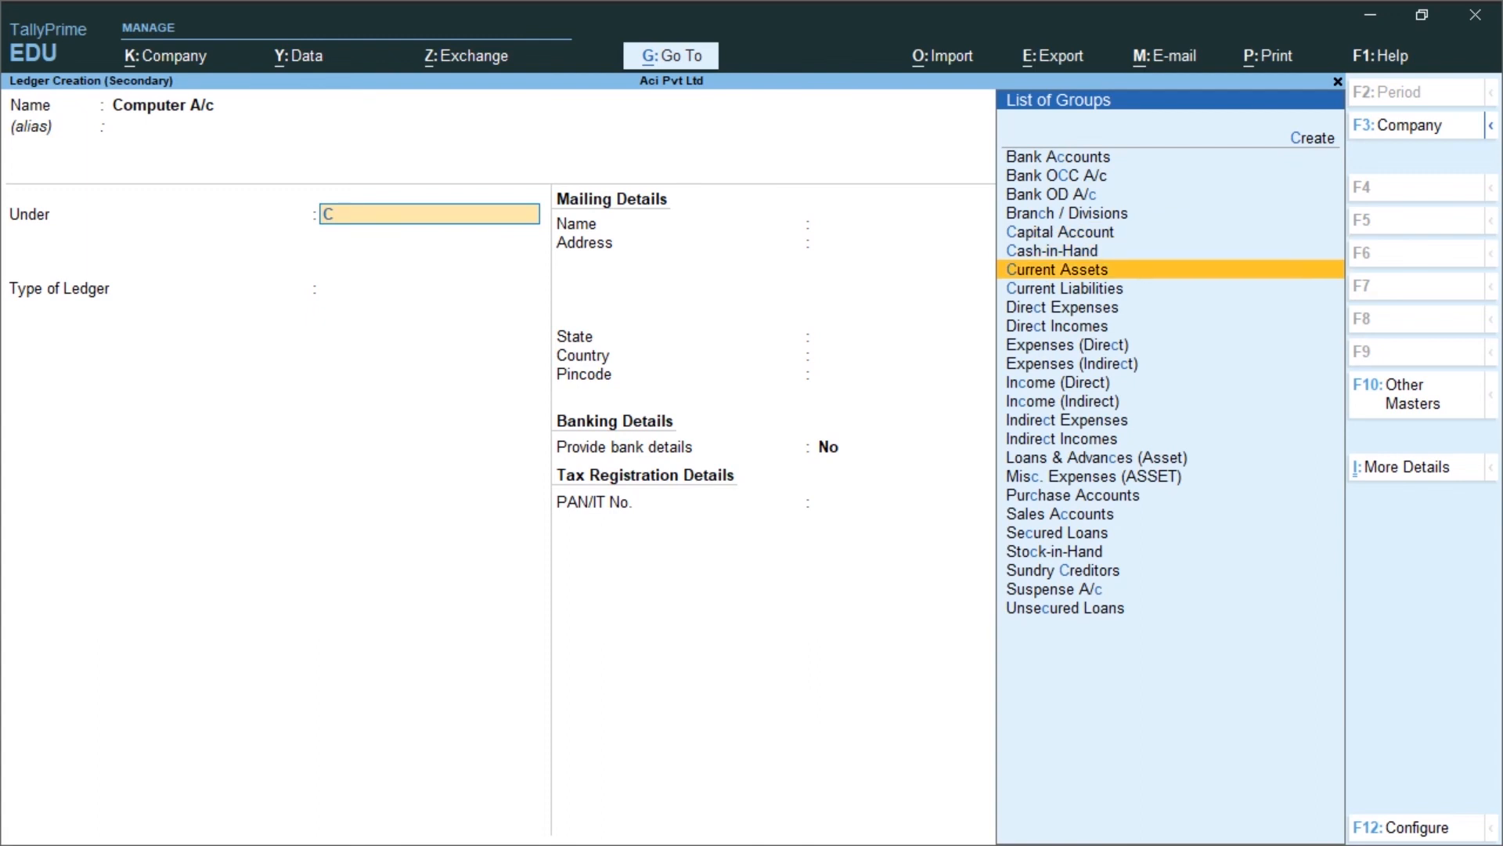
key("Return")
key("Return")
key("Return")
key("Return")
key("Return")
key("Return")
key("Return")
key("Return")
key("Return")
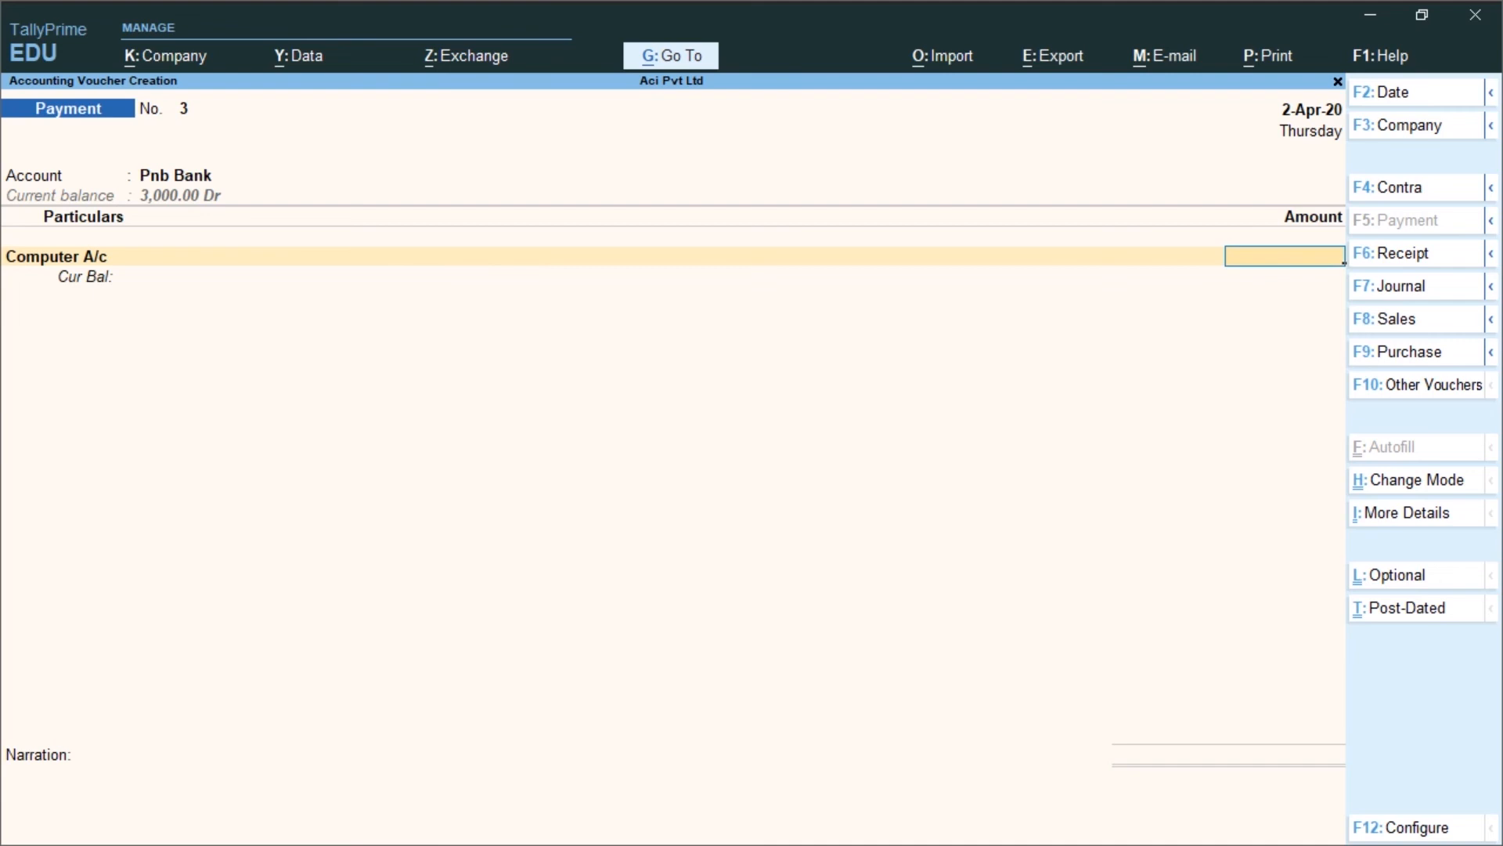
- Enter 20000 as the amount for Computer A/c and accept the Cheque bank allocation for Pnb Bank without an instrument number
type("20000")
key("Return")
key("Return")
key("Return")
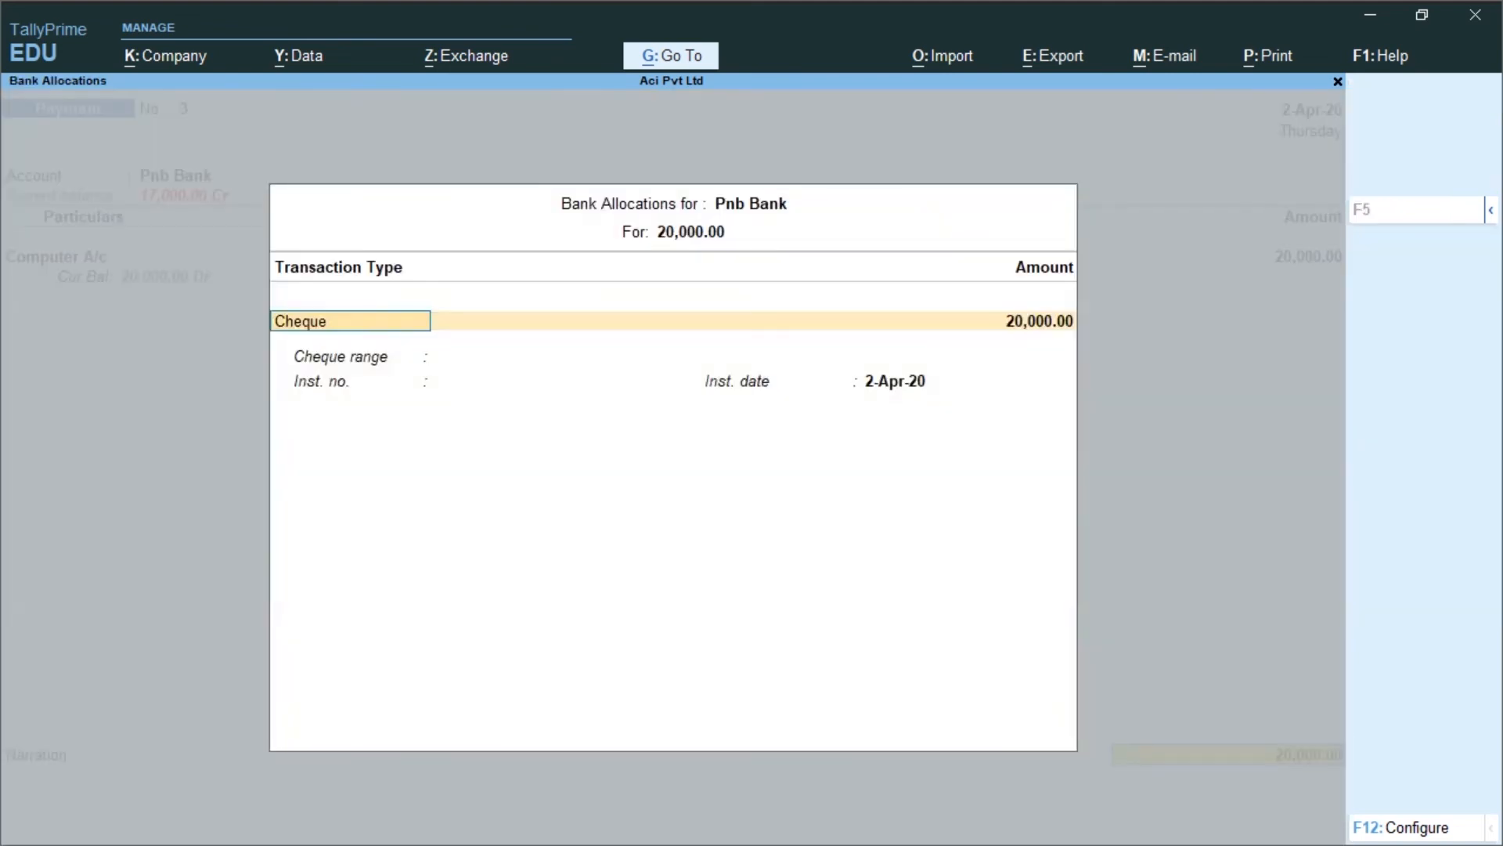
key("Return")
key("Return")
key("Return")
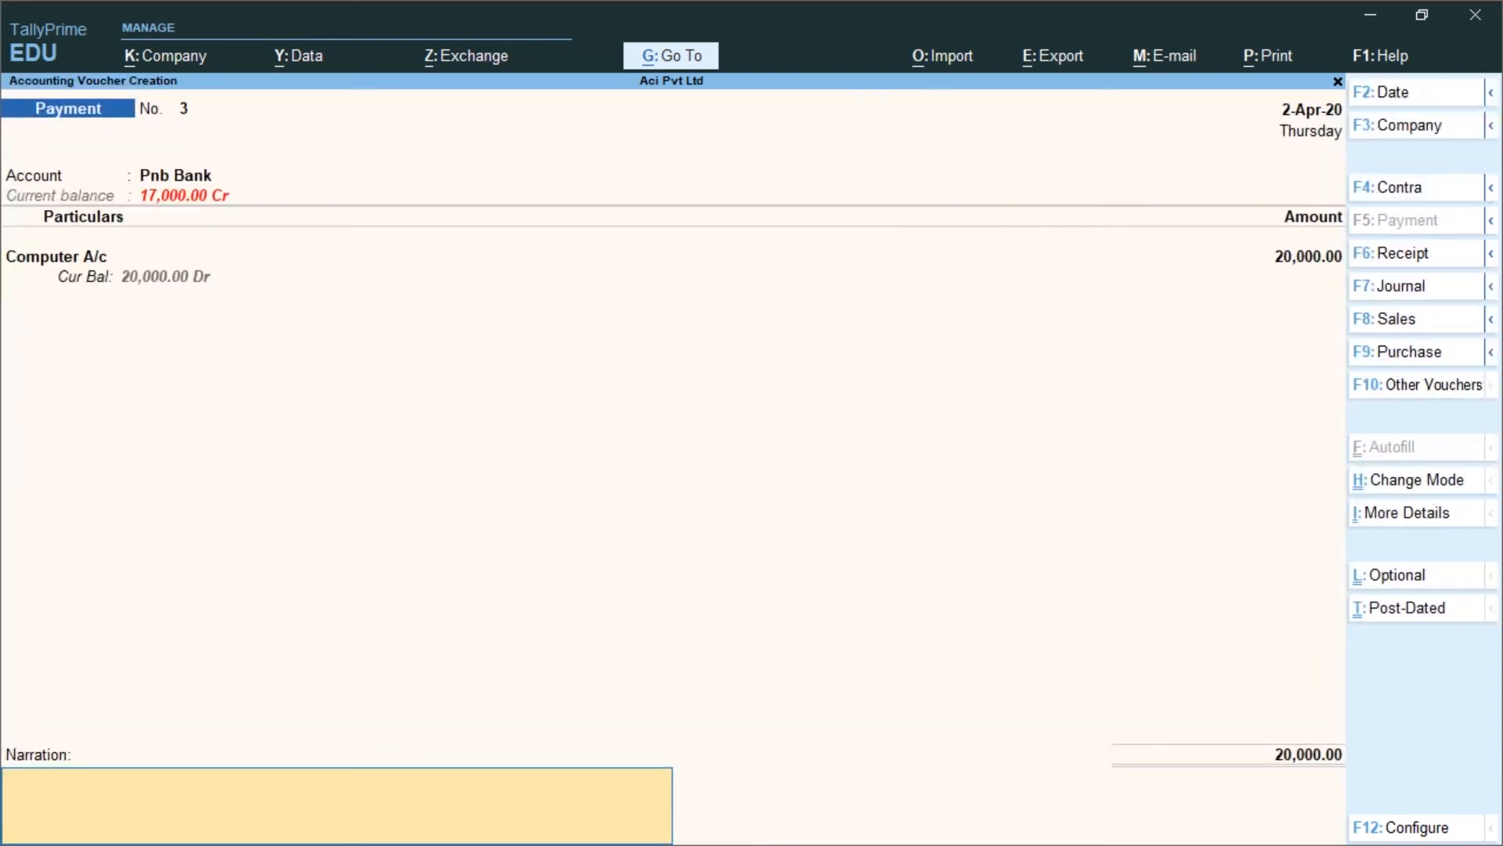
- Save the Pnb Bank payment voucher without a narration and leave voucher entry for the Gateway of Tally
key("Return")
key("y")
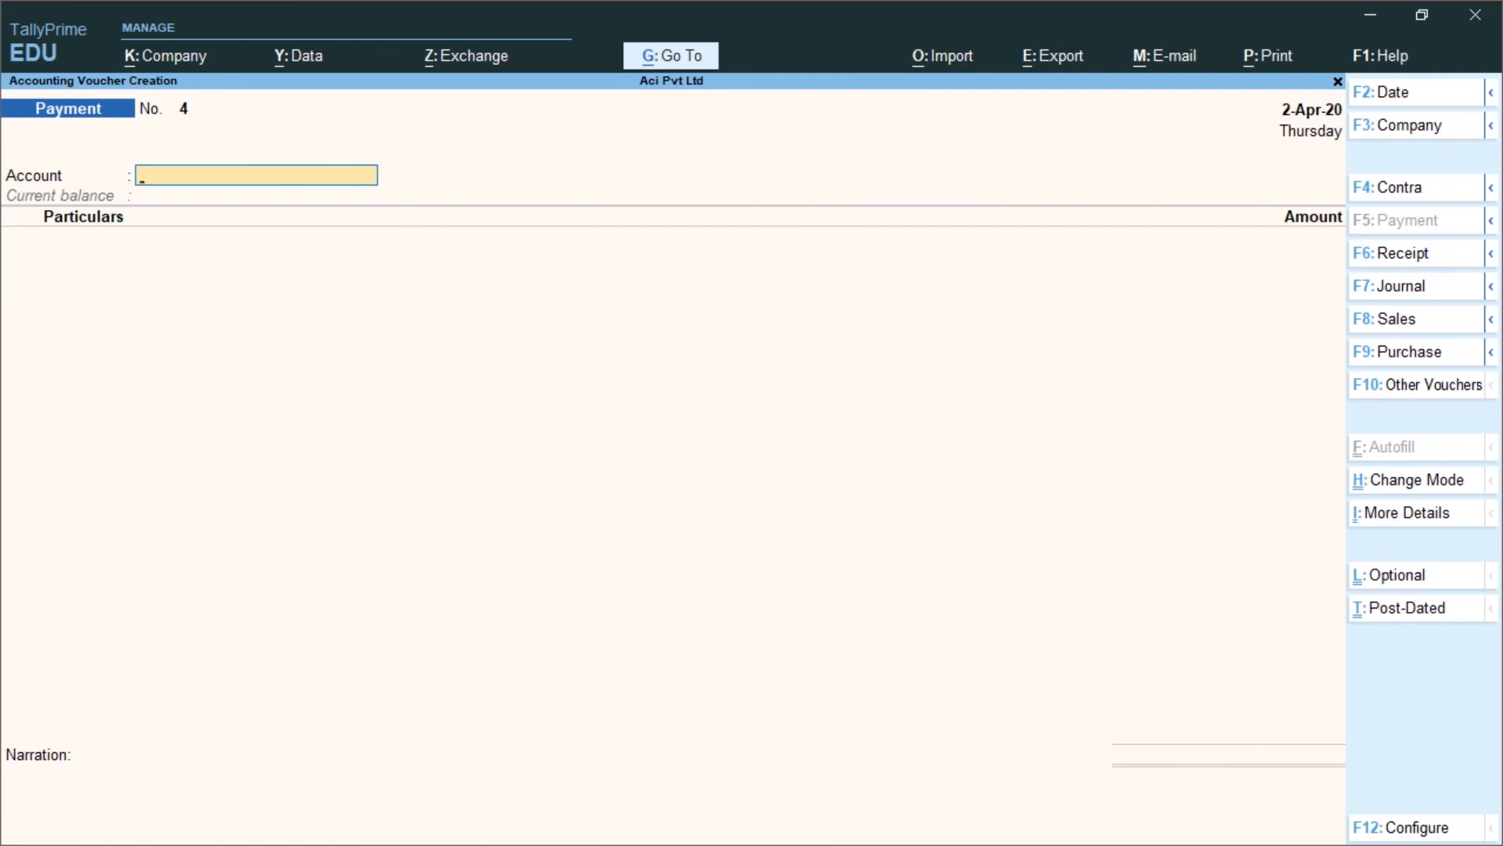
key("Escape")
key("y")
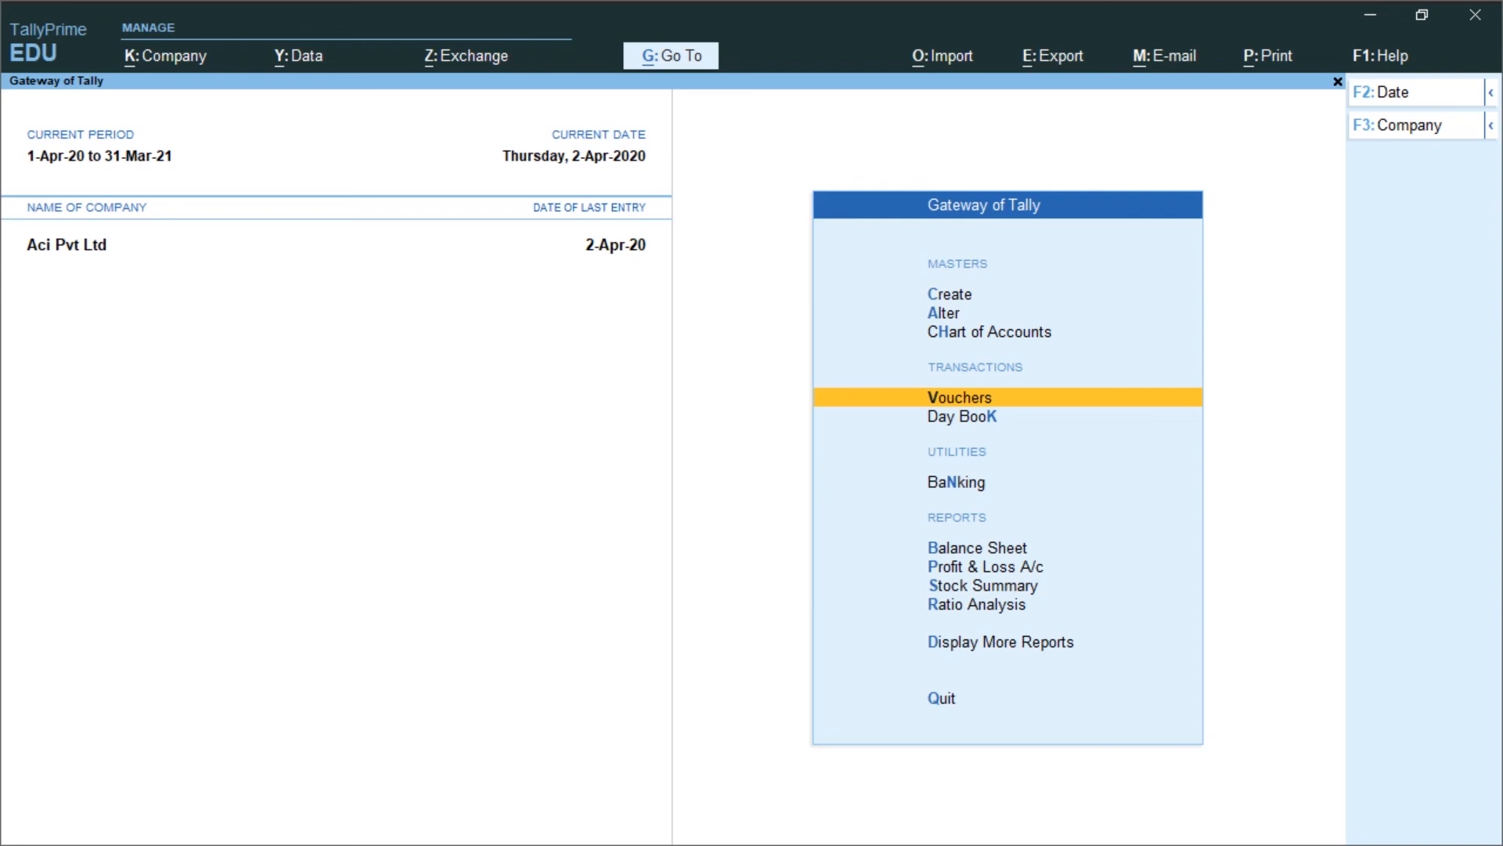
key("ctrl")
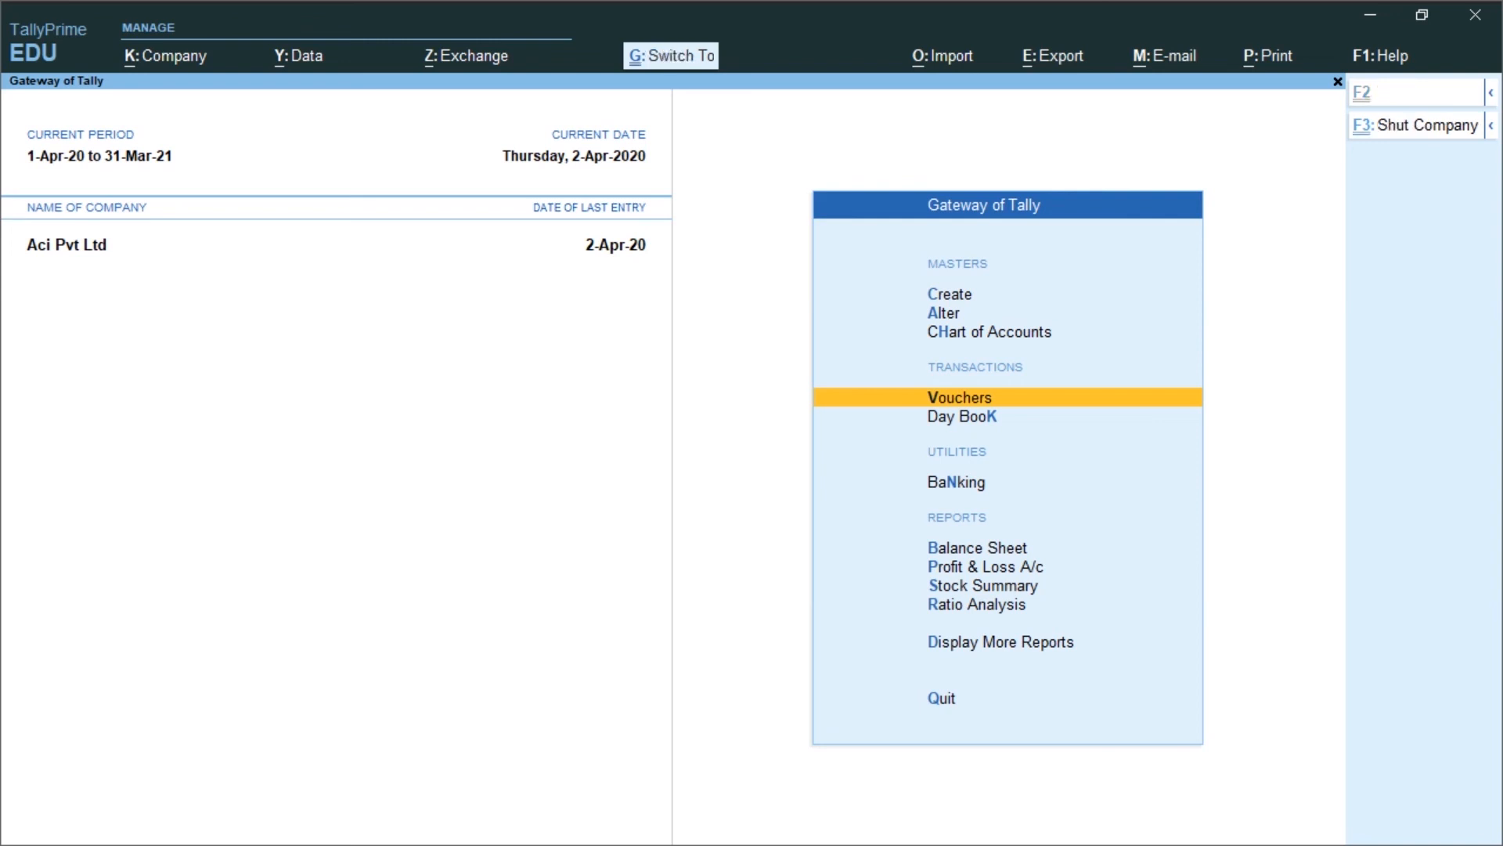